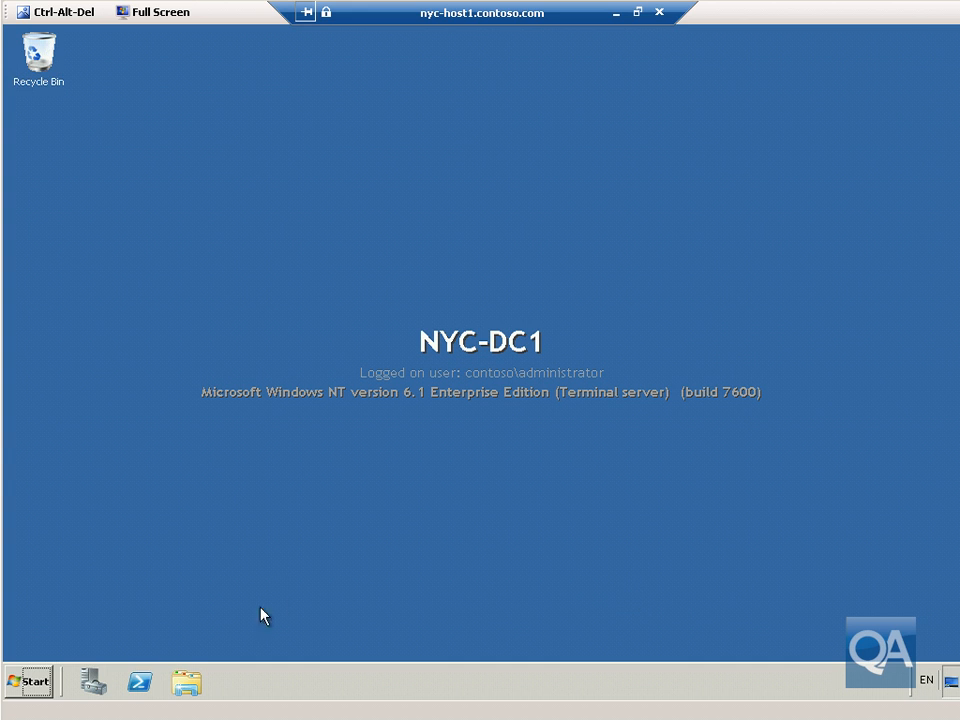
# Launch Group Policy Management from Administrative Tools and maximize its window.
pyautogui.click(30, 681)
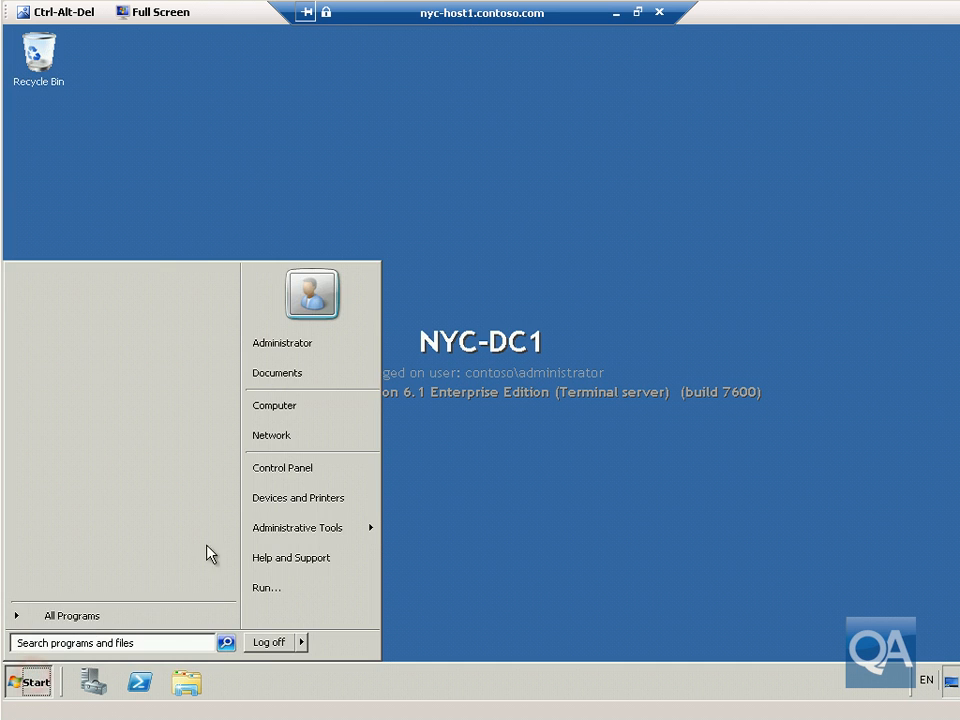
pyautogui.moveTo(279, 540)
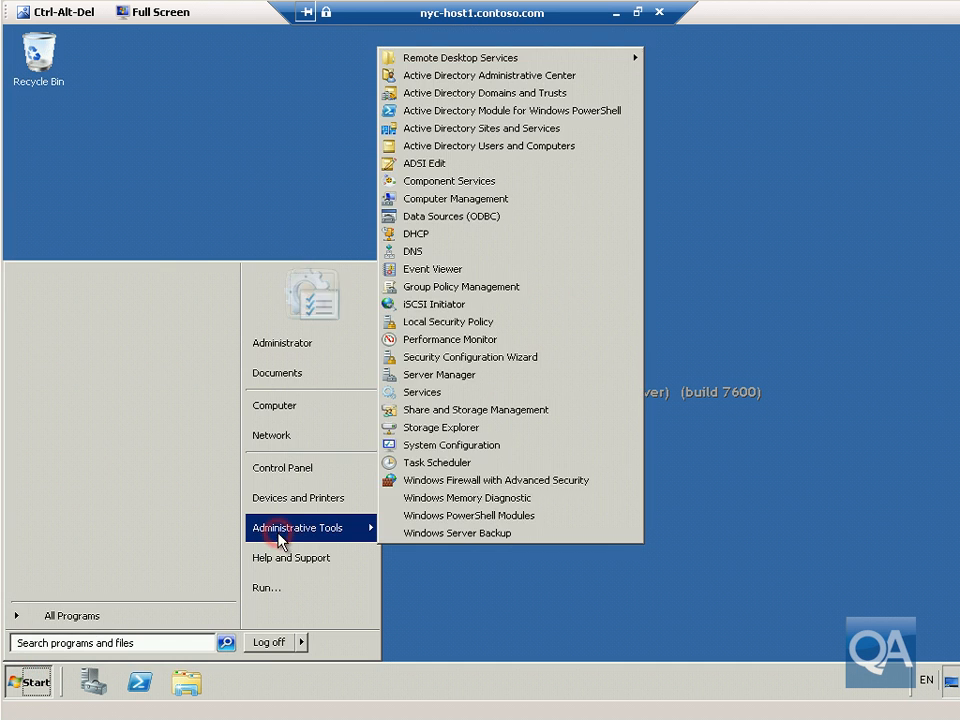
pyautogui.click(466, 288)
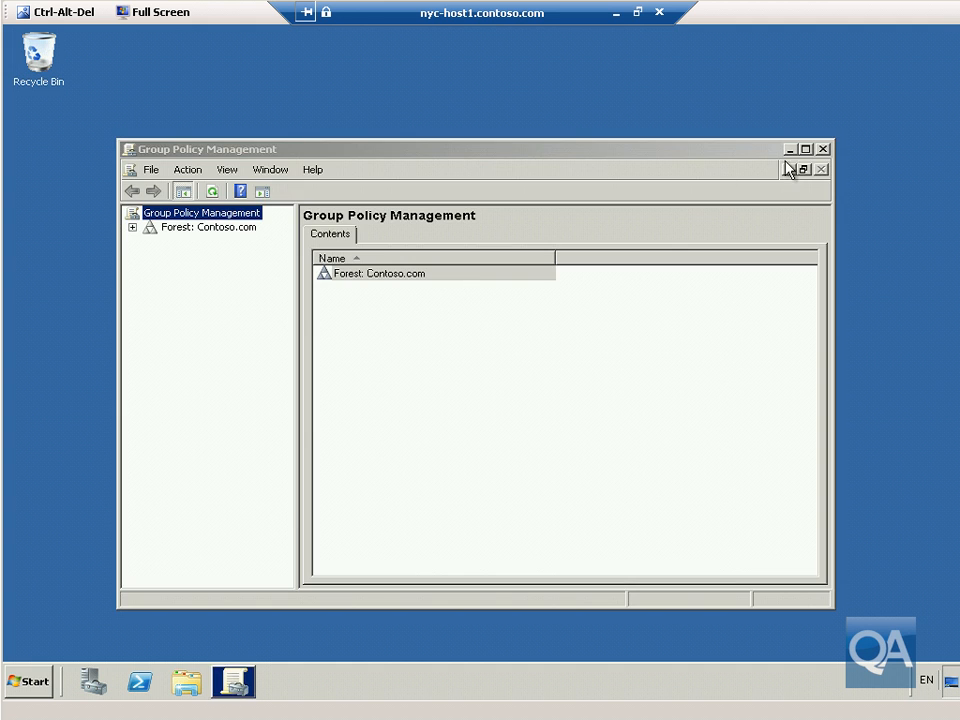
pyautogui.click(805, 149)
# Add an organizational unit named OfflineServicing to the Contoso.com domain under Forest > Domains.
pyautogui.click(15, 110)
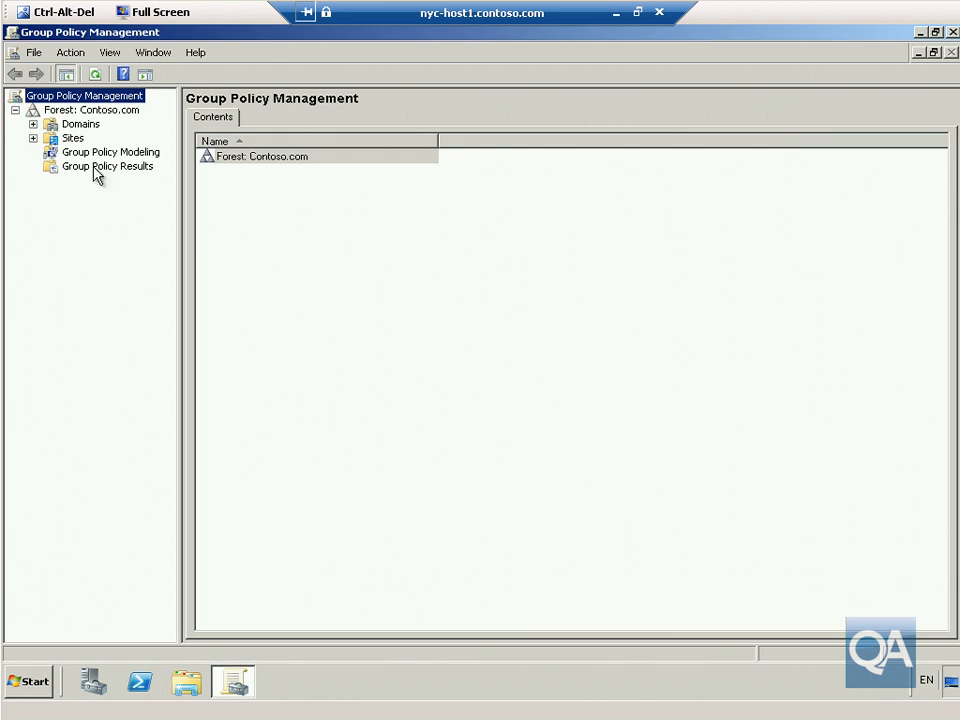
pyautogui.click(94, 109)
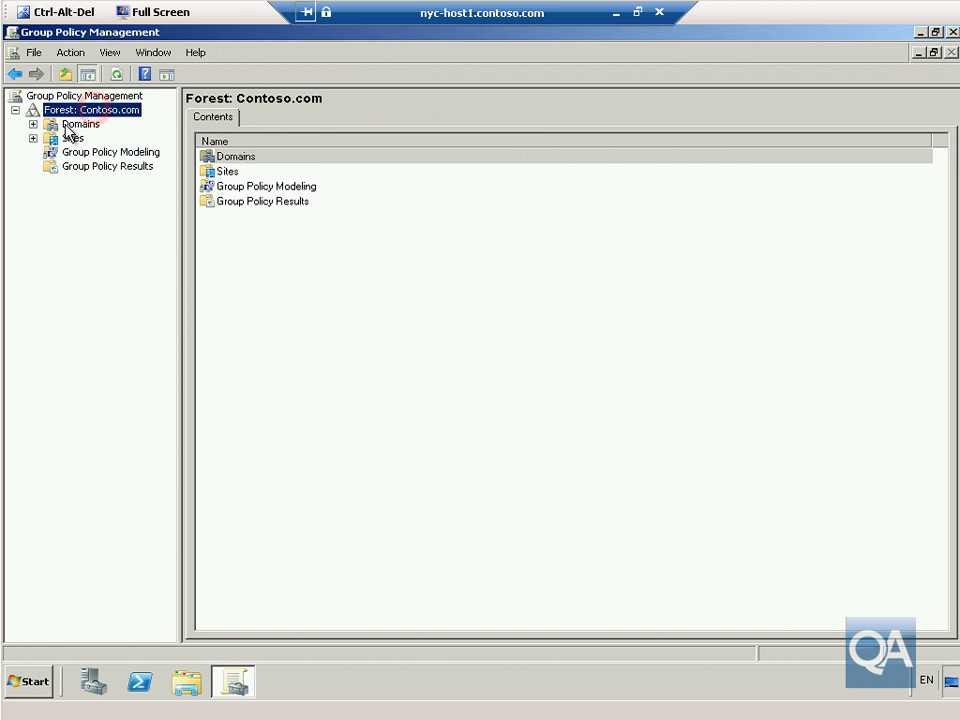
pyautogui.click(33, 124)
pyautogui.click(107, 137)
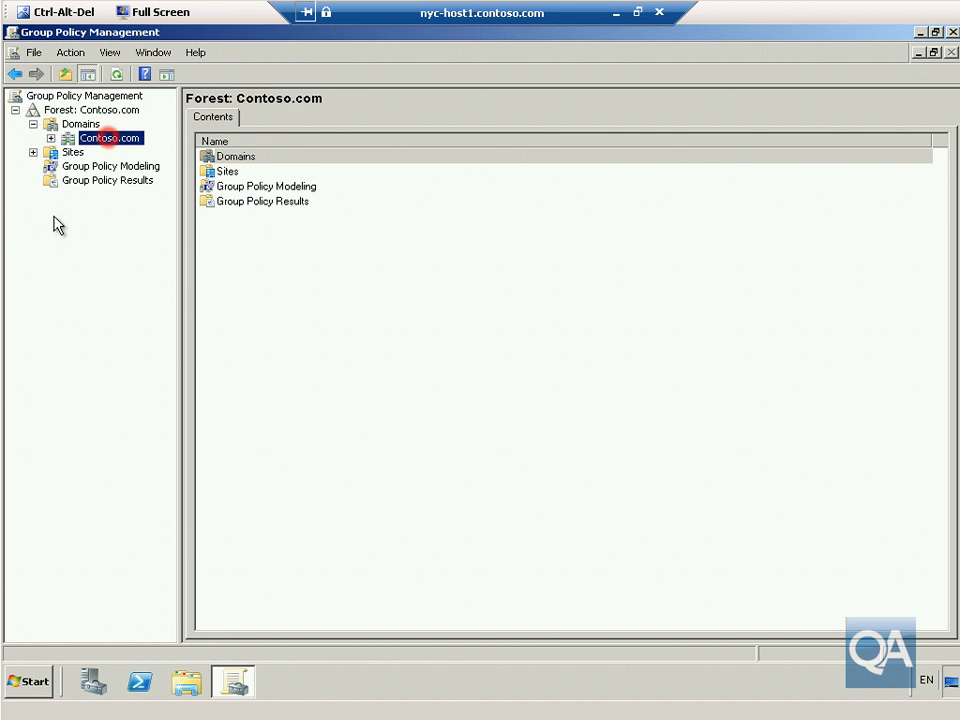
pyautogui.click(51, 138)
pyautogui.rightClick(104, 138)
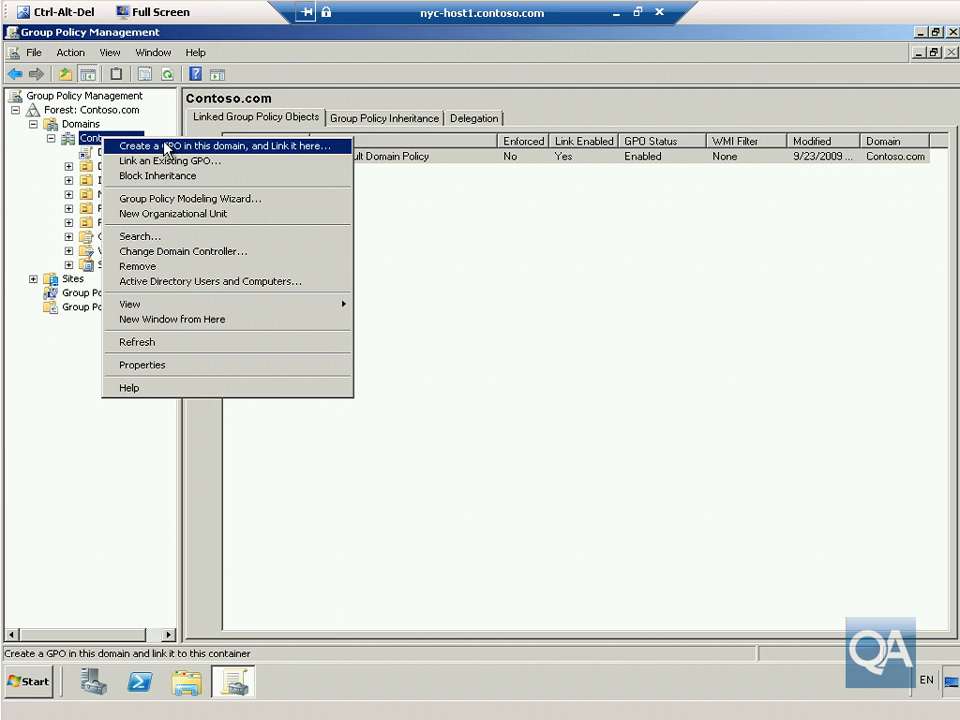
pyautogui.click(176, 213)
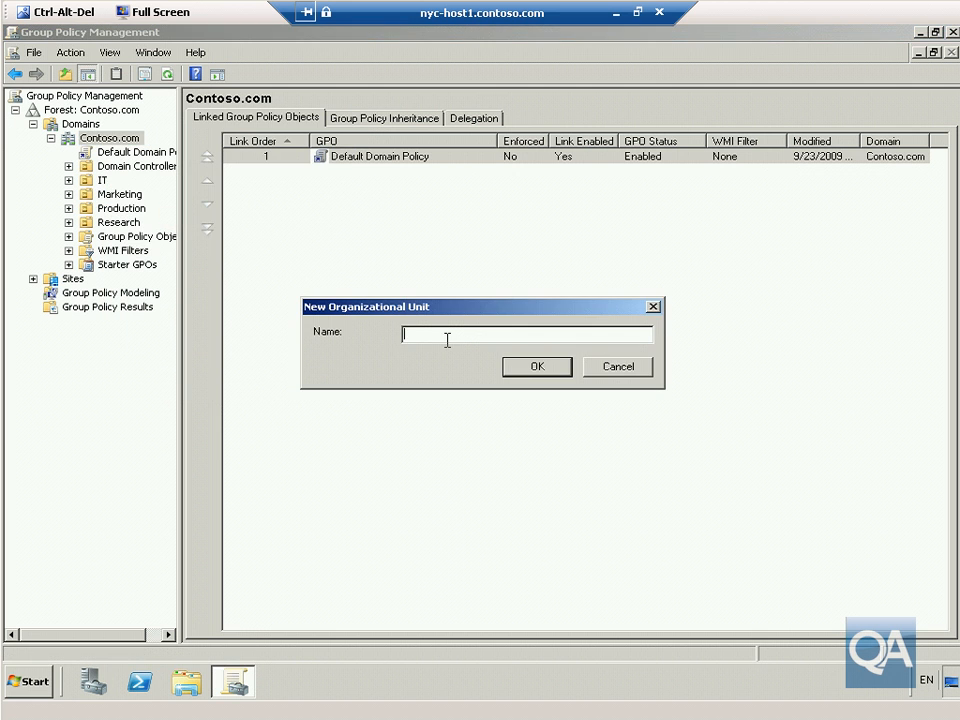
pyautogui.write('OfflineServicing')
pyautogui.click(545, 375)
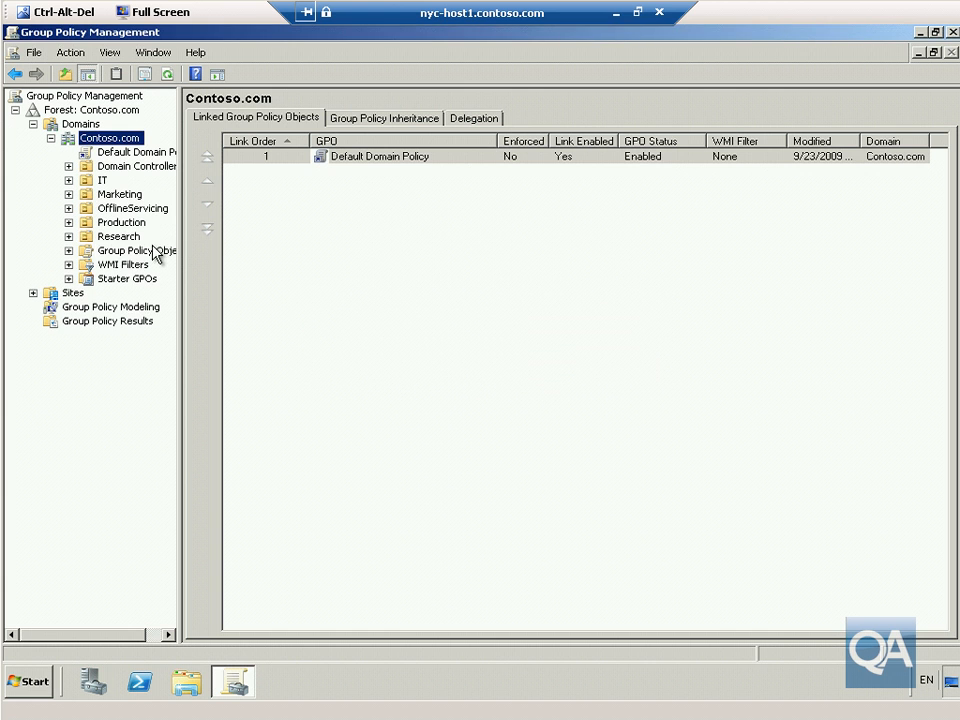
# Create OfflineServicingGPO linked to the OfflineServicing OU and view the OU's linked GPOs.
pyautogui.rightClick(147, 210)
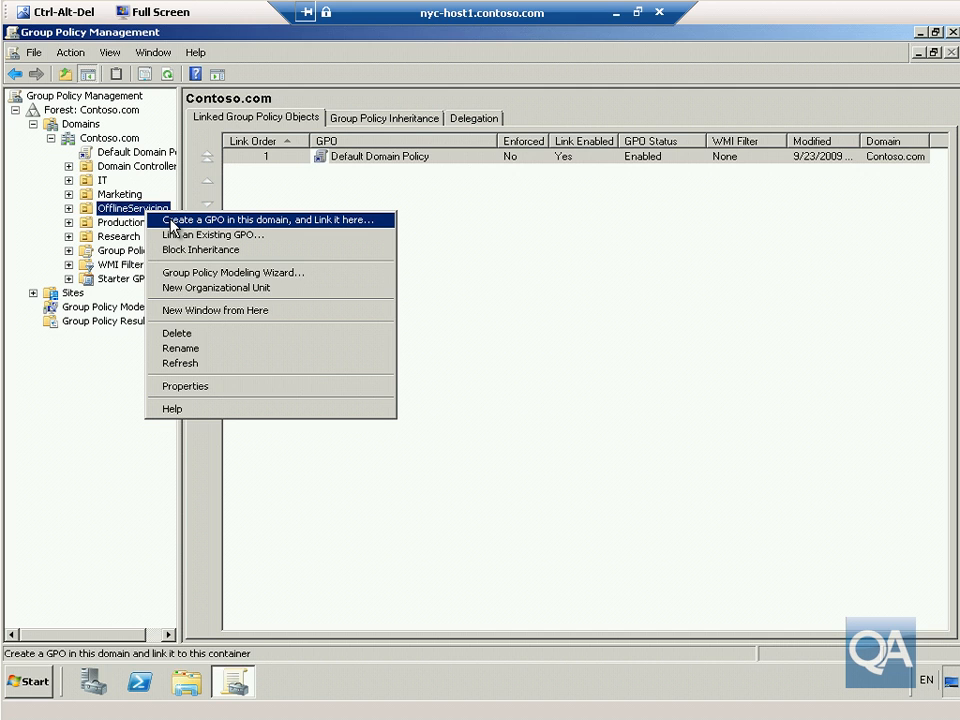
pyautogui.click(170, 221)
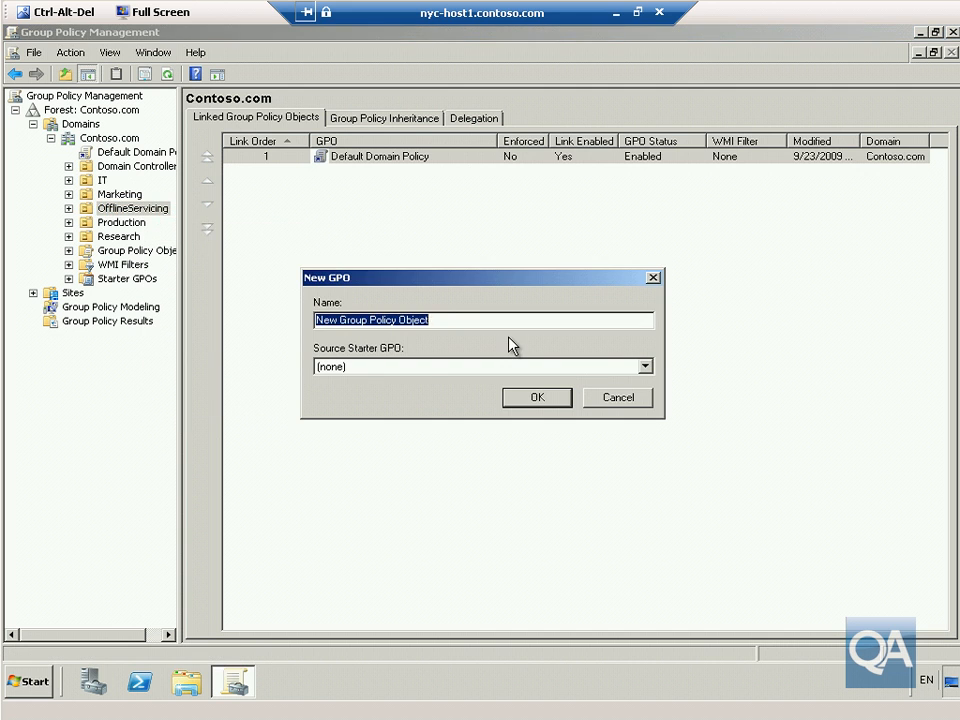
pyautogui.write('OfflineServicingGPO')
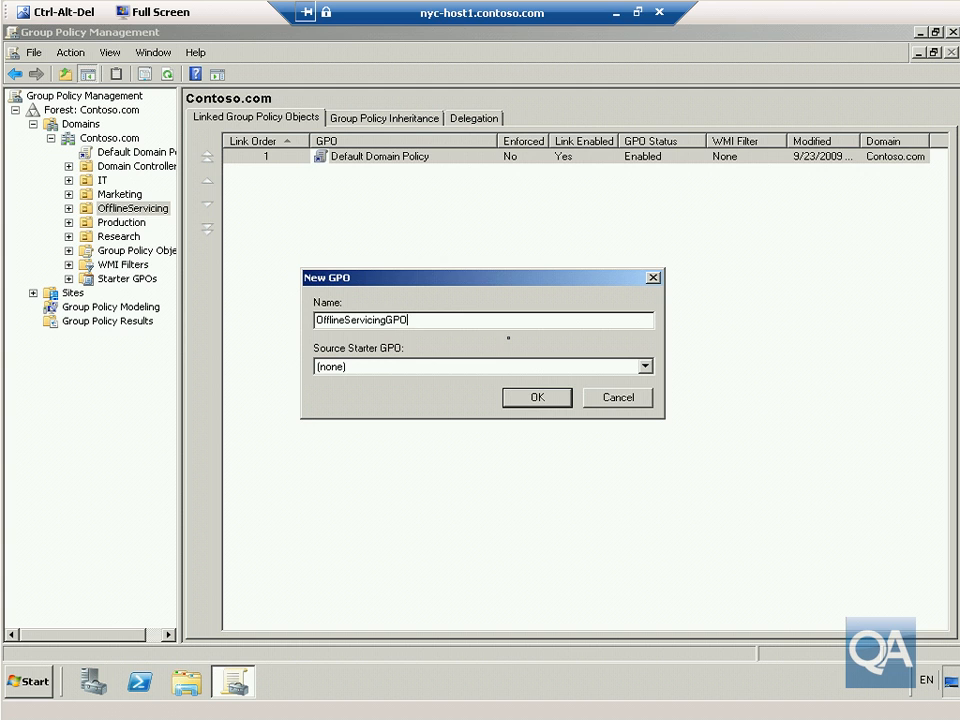
pyautogui.click(521, 397)
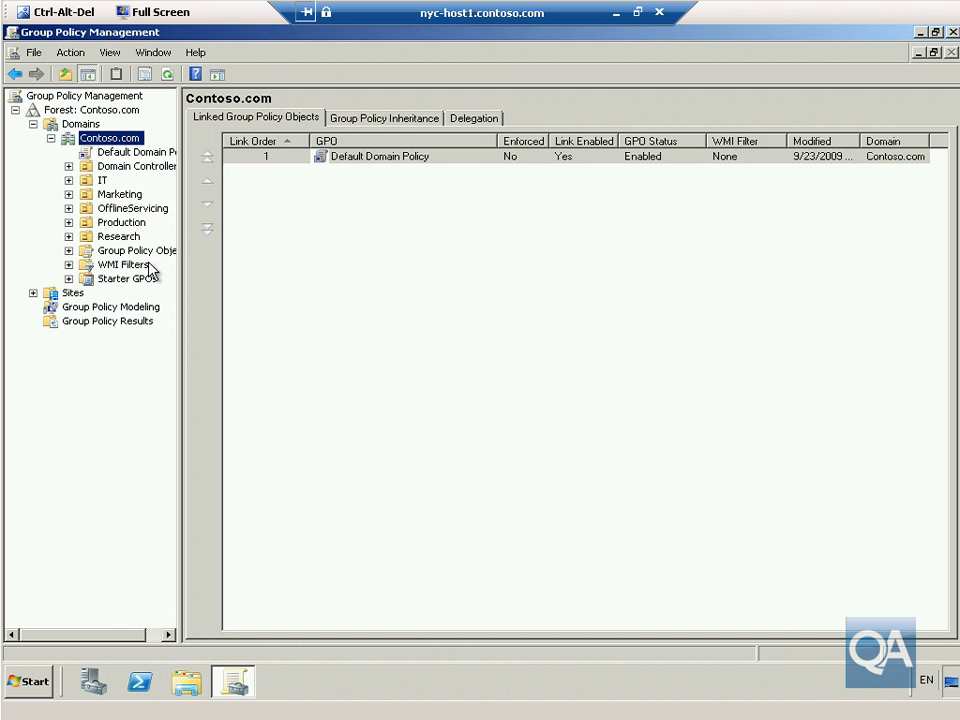
pyautogui.click(135, 208)
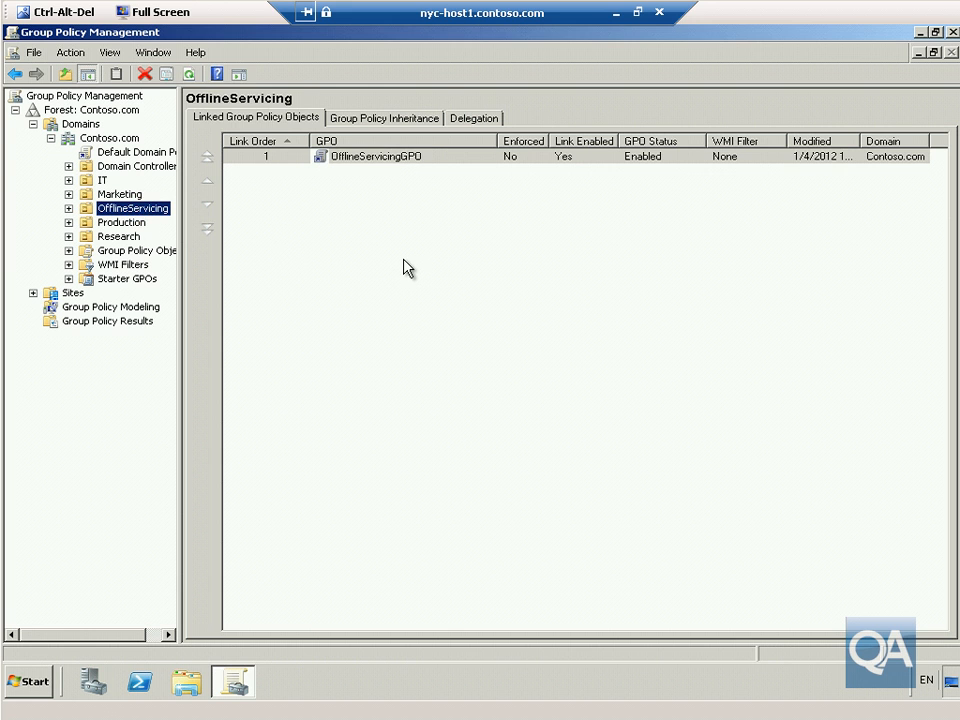
# Edit OfflineServicingGPO and open Computer Configuration > Administrative Templates > Windows Components > Windows Update.
pyautogui.rightClick(390, 157)
pyautogui.click(418, 167)
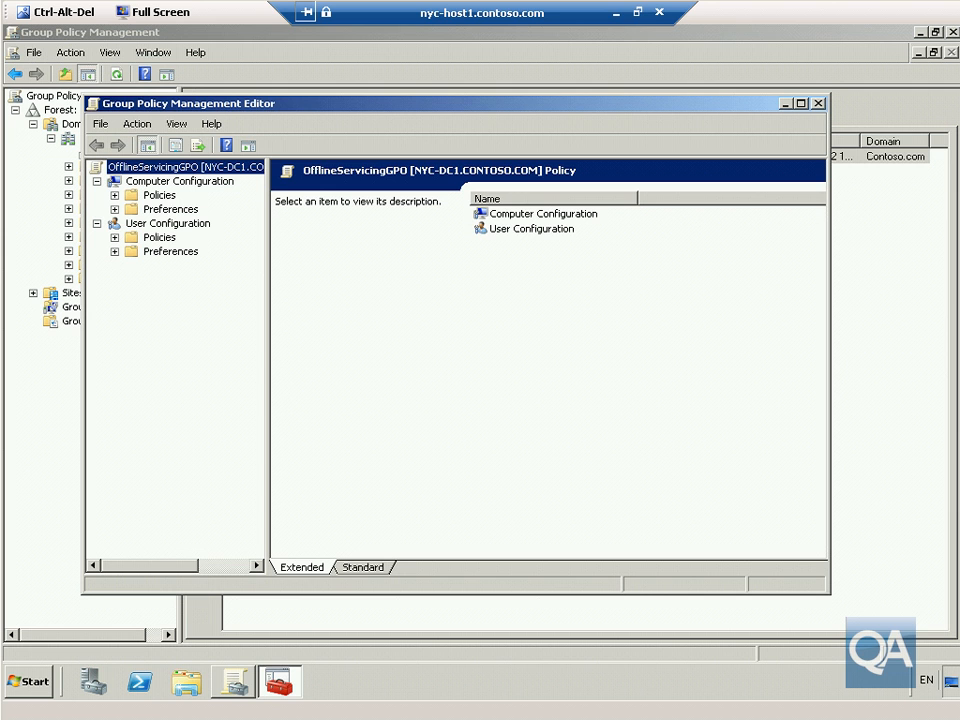
pyautogui.click(114, 196)
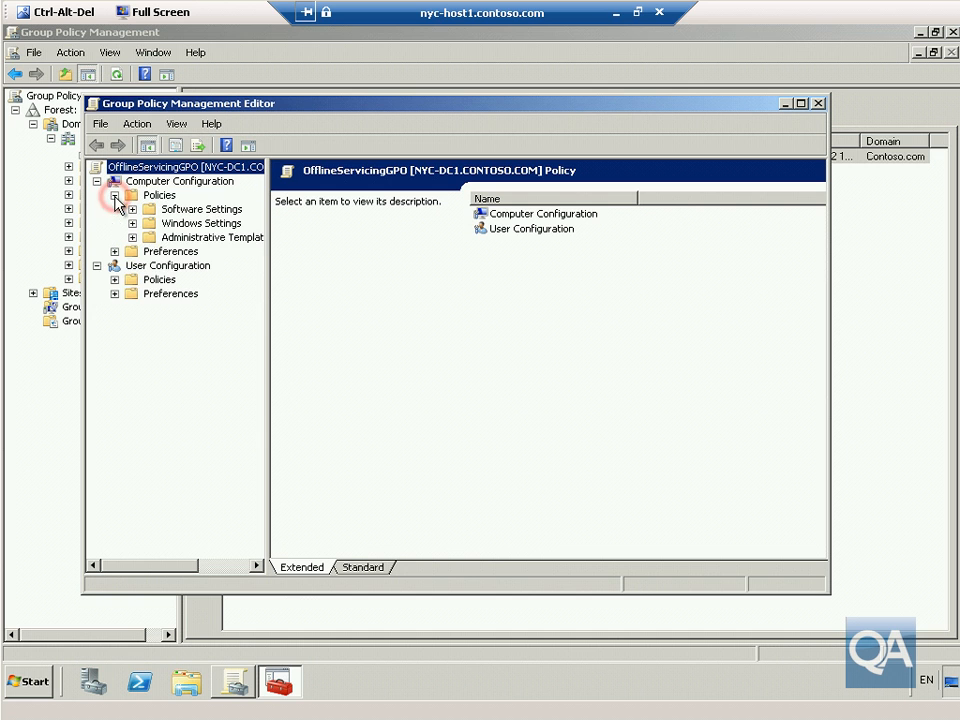
pyautogui.click(133, 238)
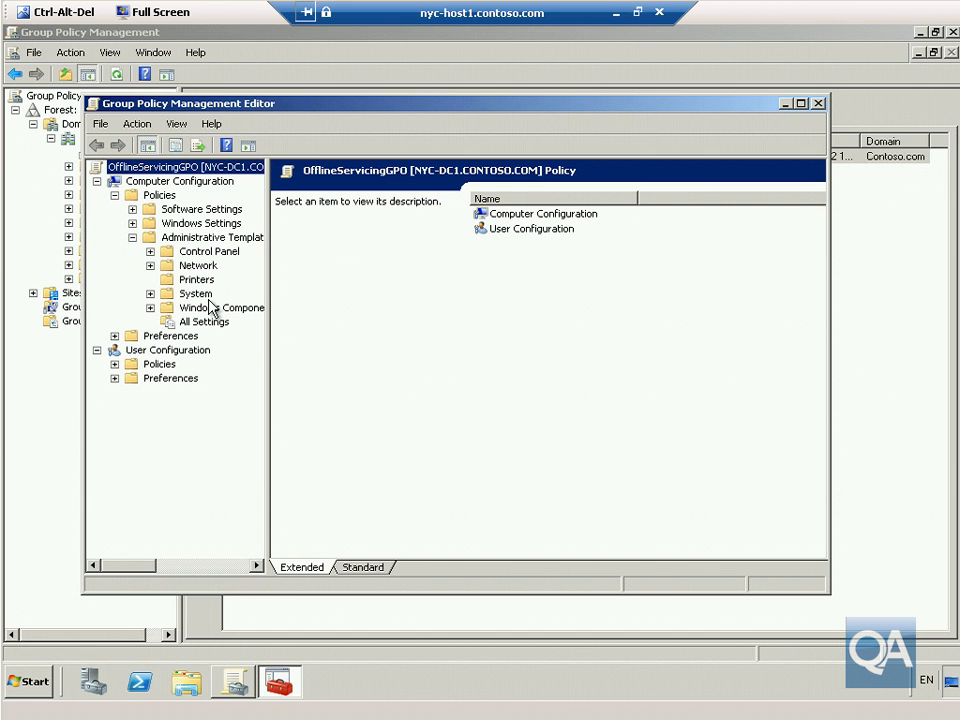
pyautogui.click(210, 308)
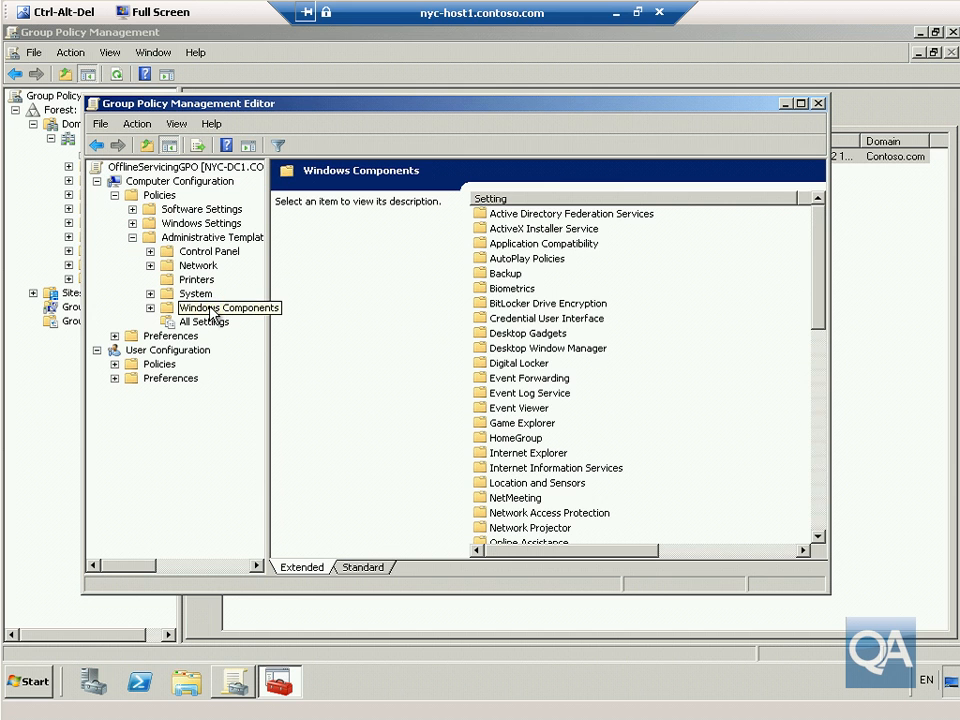
pyautogui.moveTo(815, 297); pyautogui.dragTo(820, 510)
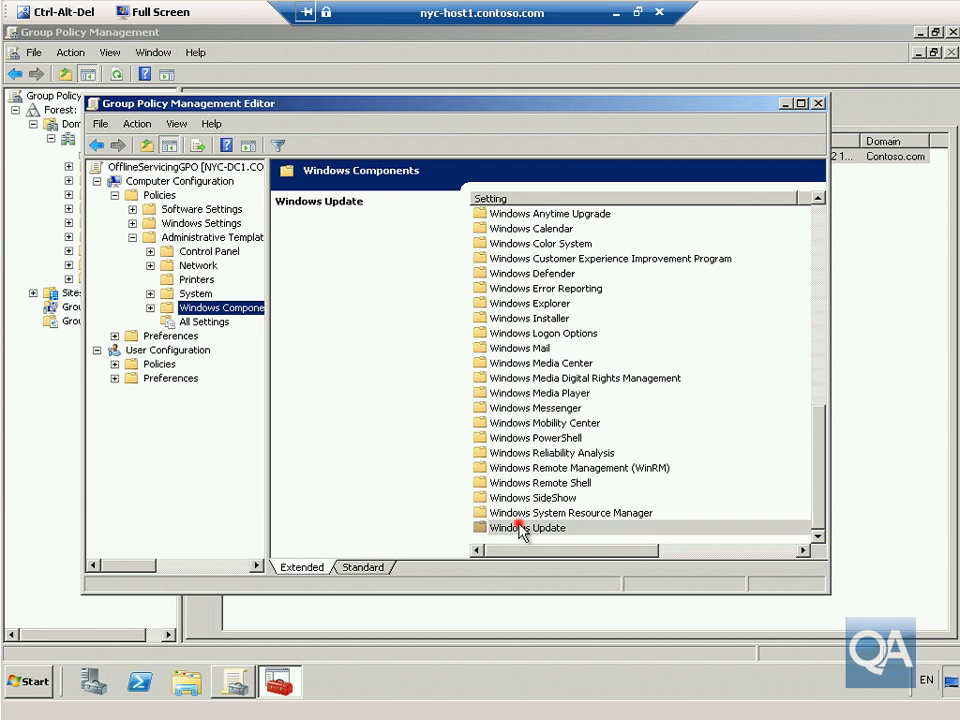
pyautogui.doubleClick(521, 528)
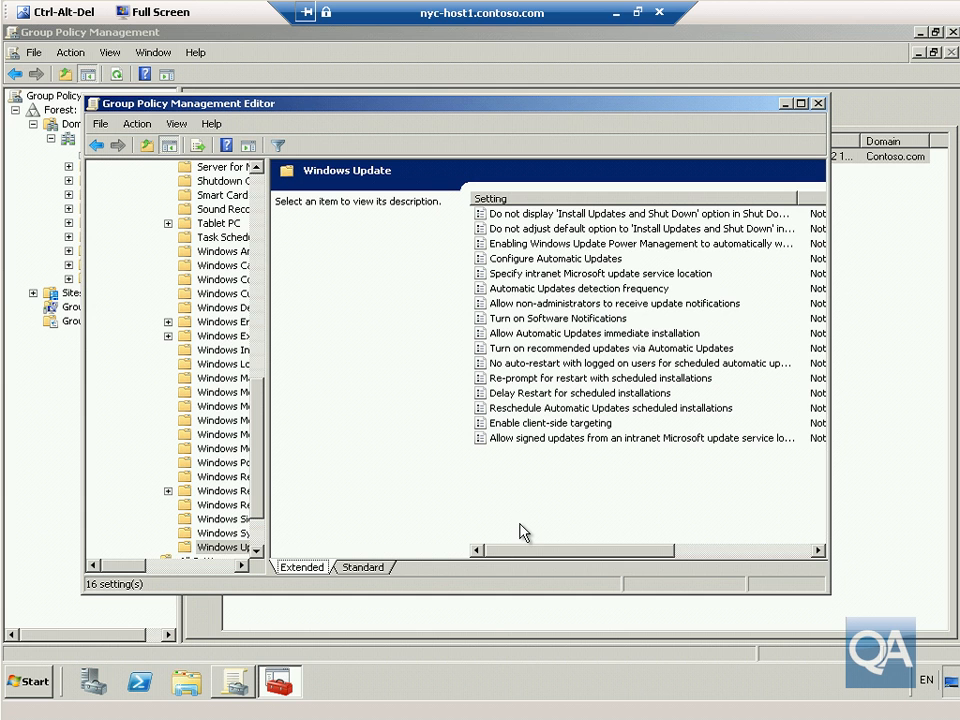
# Enable Configure Automatic Updates with option 4, auto download and schedule the install.
pyautogui.click(558, 260)
pyautogui.doubleClick(558, 262)
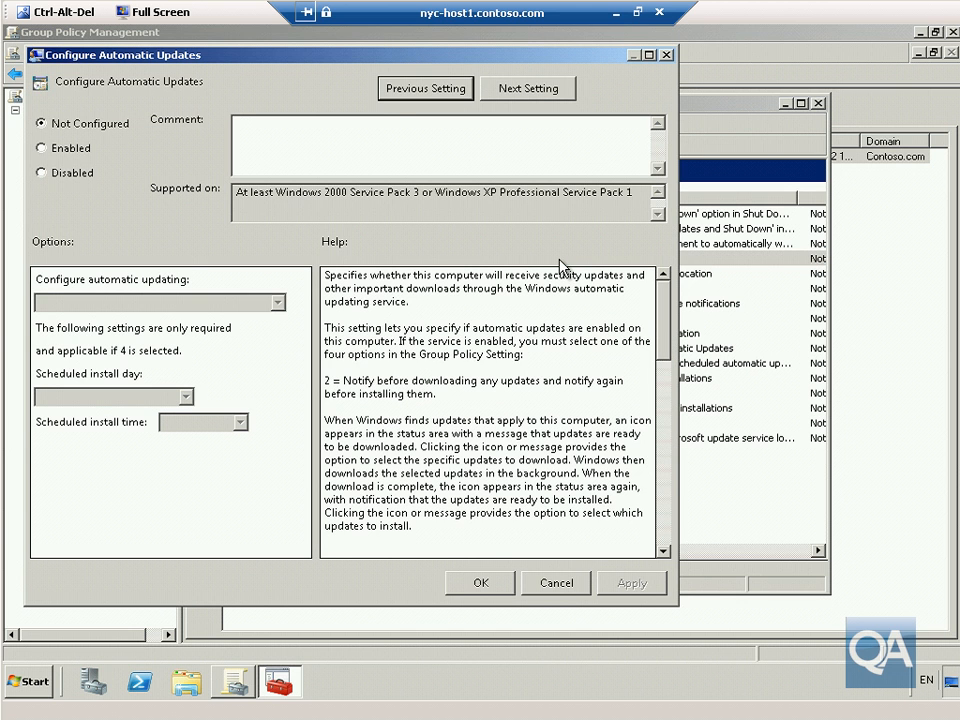
pyautogui.click(60, 148)
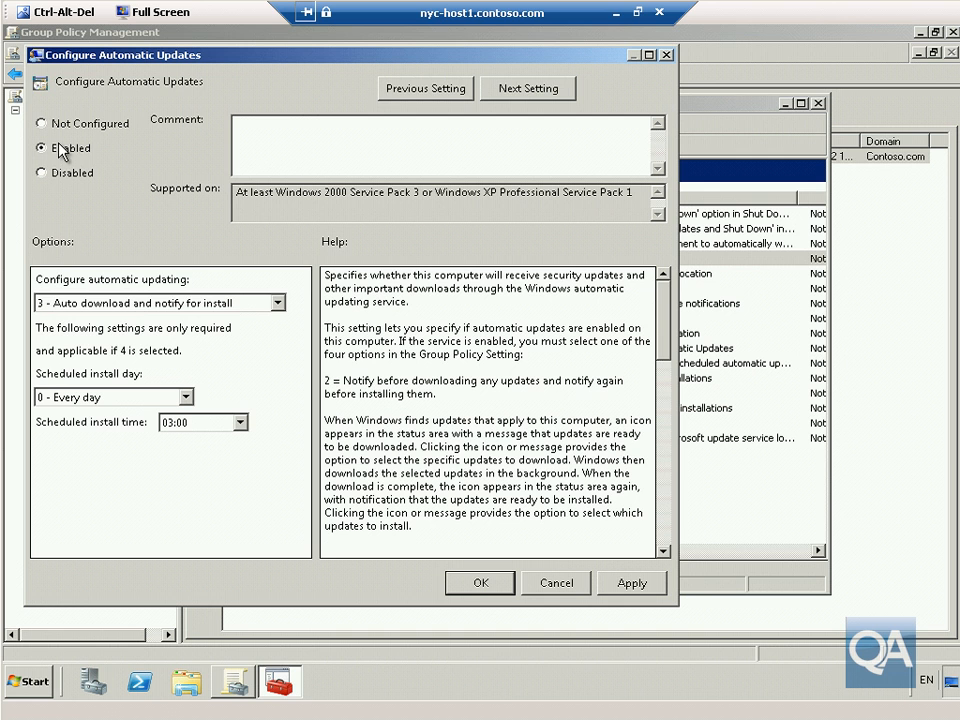
pyautogui.click(137, 303)
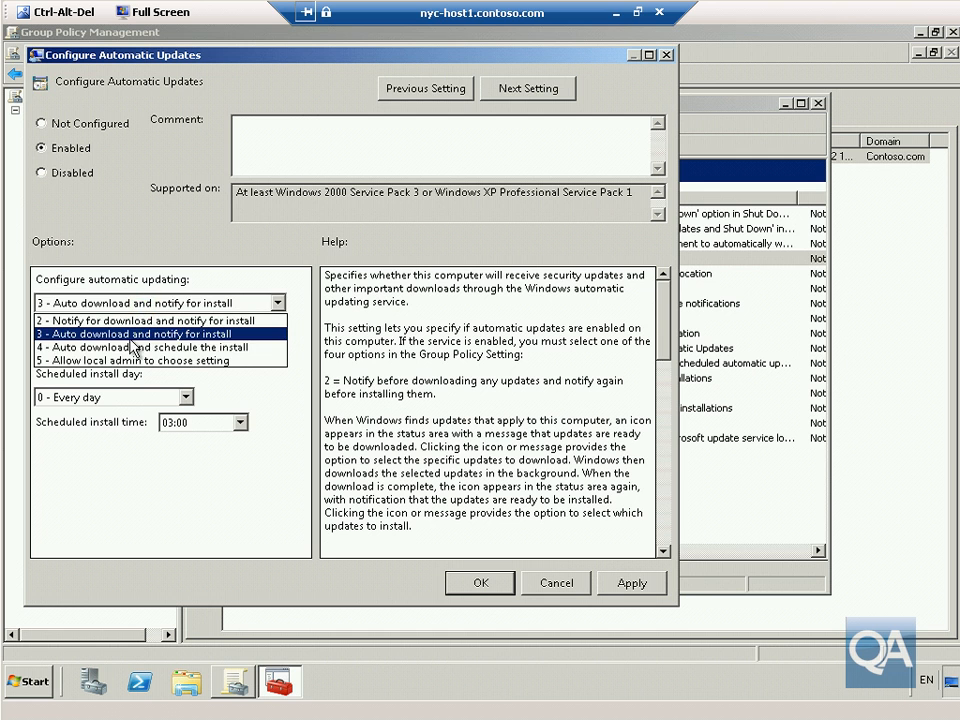
pyautogui.click(133, 349)
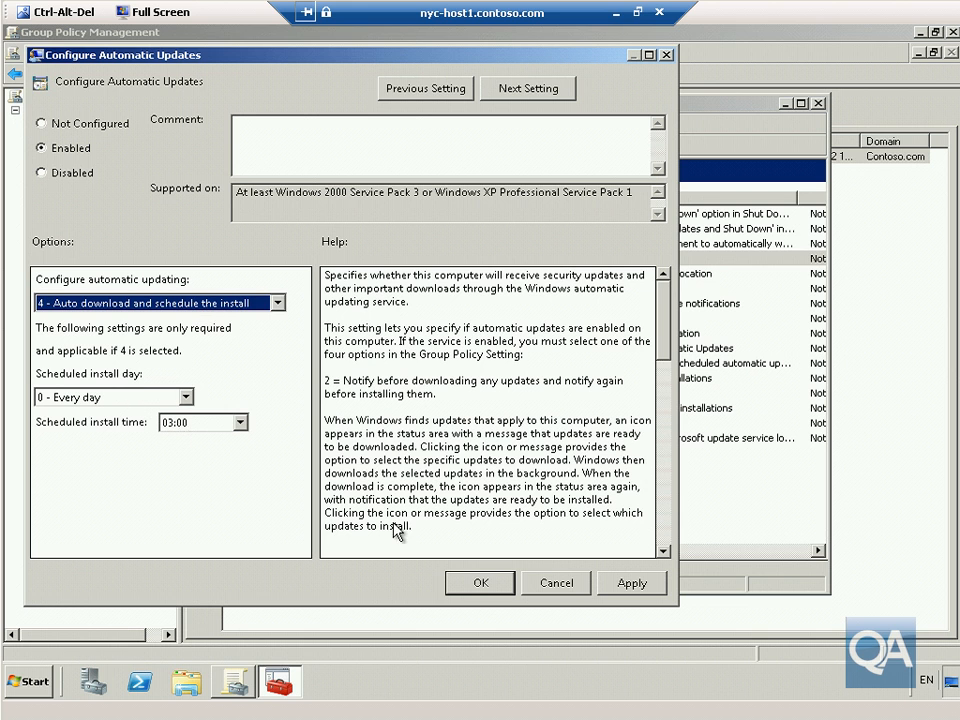
pyautogui.click(478, 583)
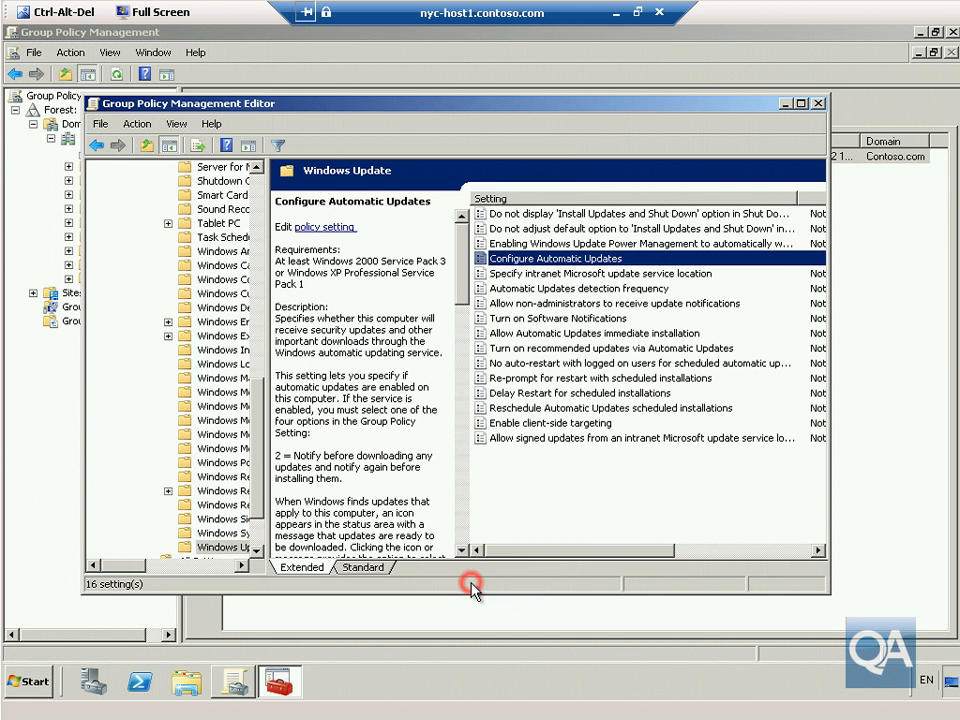
pyautogui.doubleClick(563, 274)
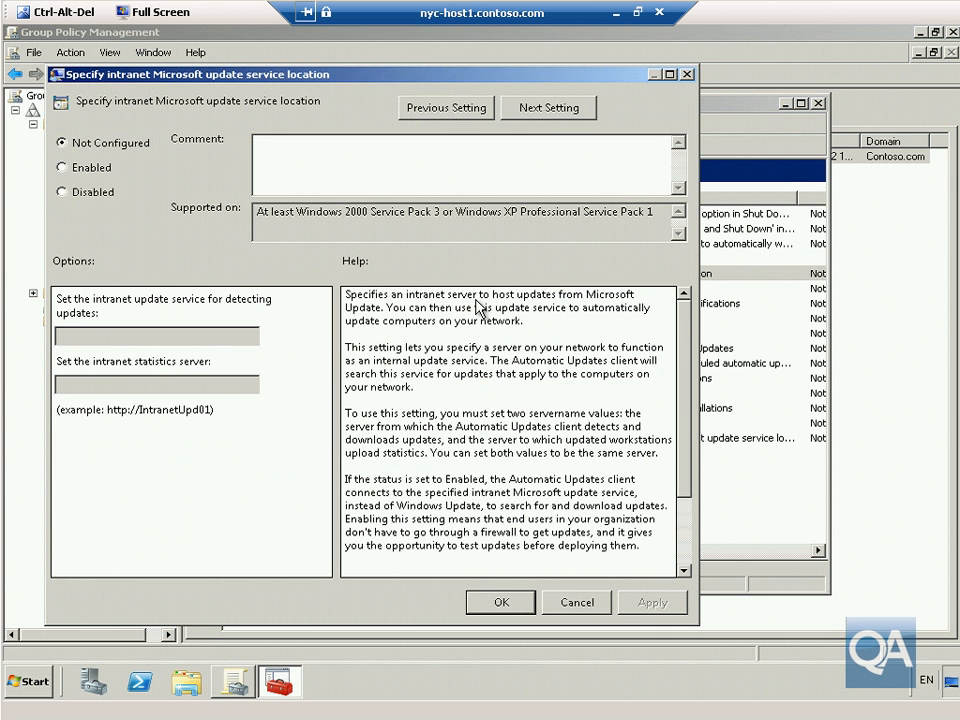
pyautogui.click(80, 168)
pyautogui.click(95, 335)
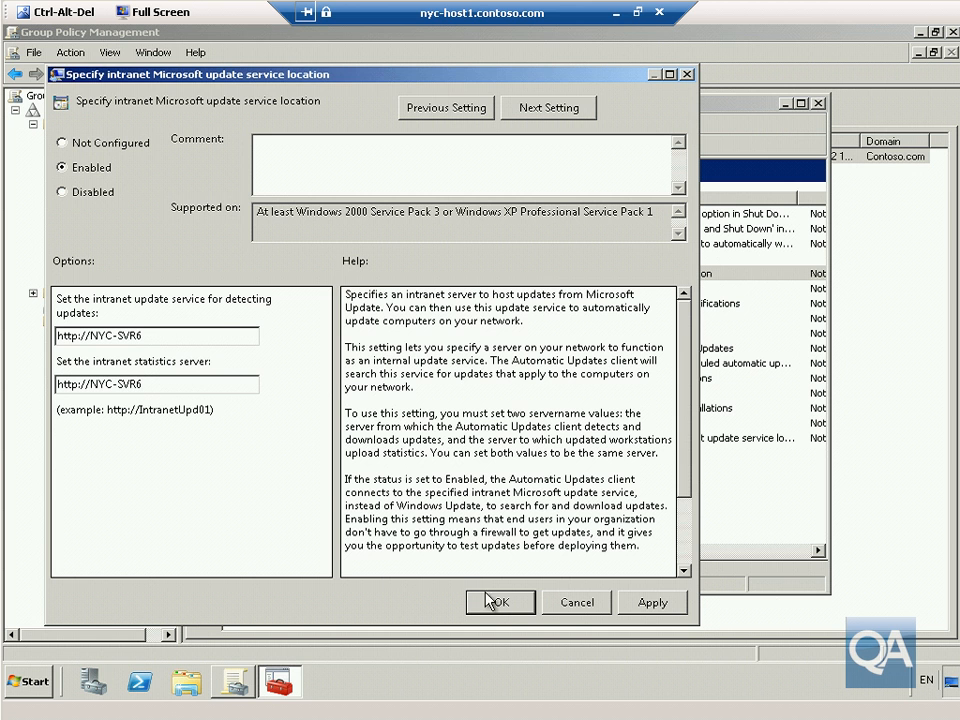
pyautogui.click(495, 602)
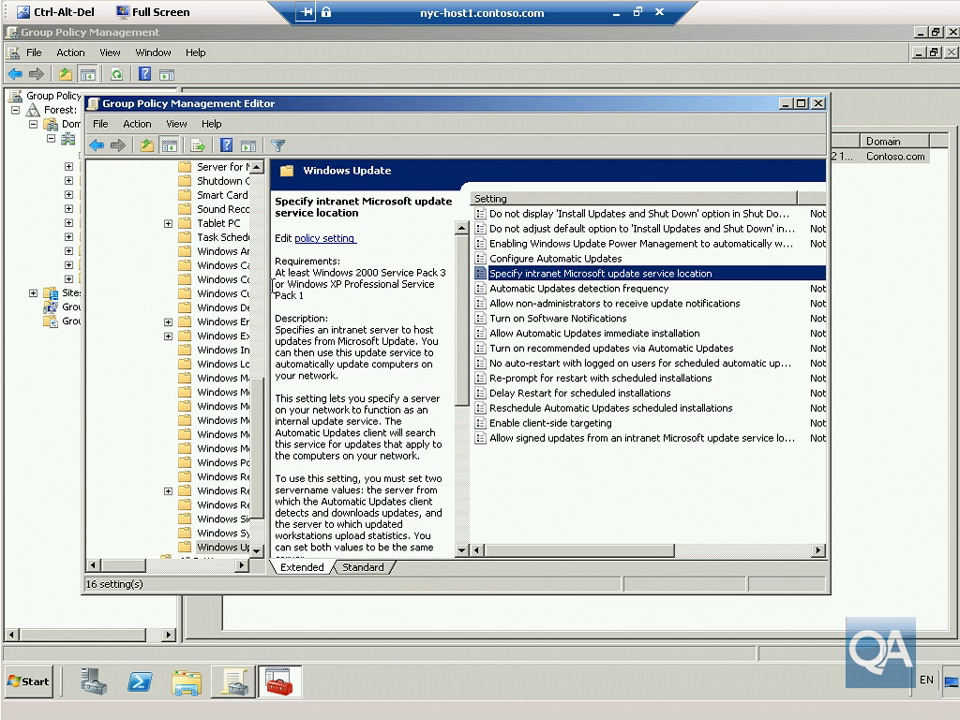
# Widen the policy tree and open Windows Settings > Security Settings > Windows Firewall with Advanced Security > Inbound Rules.
pyautogui.moveTo(265, 285); pyautogui.dragTo(360, 405)
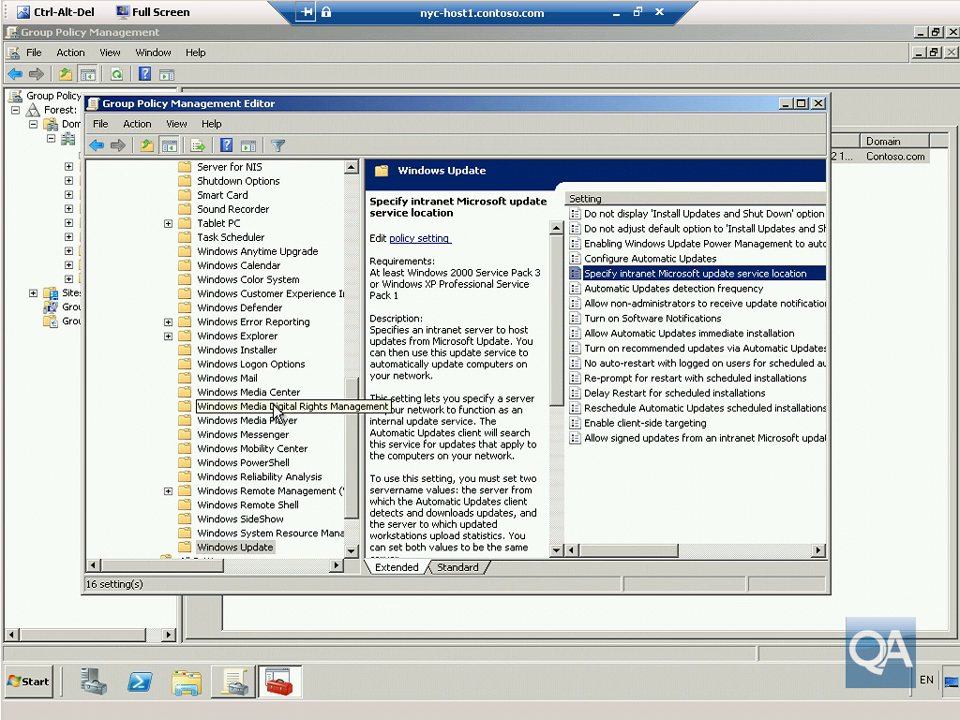
pyautogui.moveTo(349, 440); pyautogui.dragTo(366, 196)
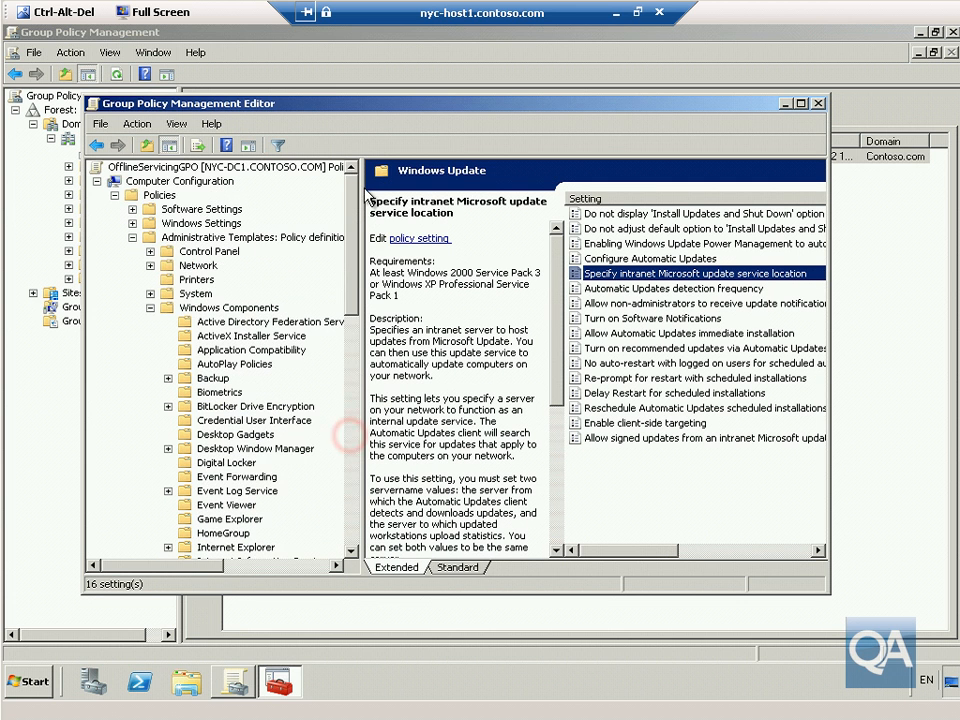
pyautogui.click(150, 307)
pyautogui.click(172, 224)
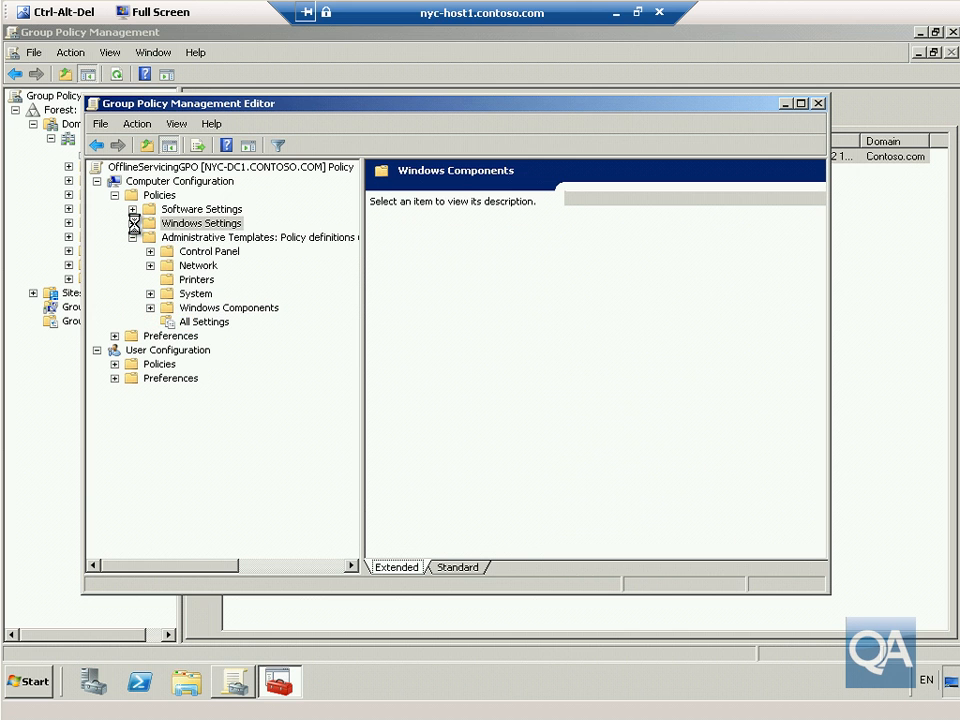
pyautogui.click(133, 223)
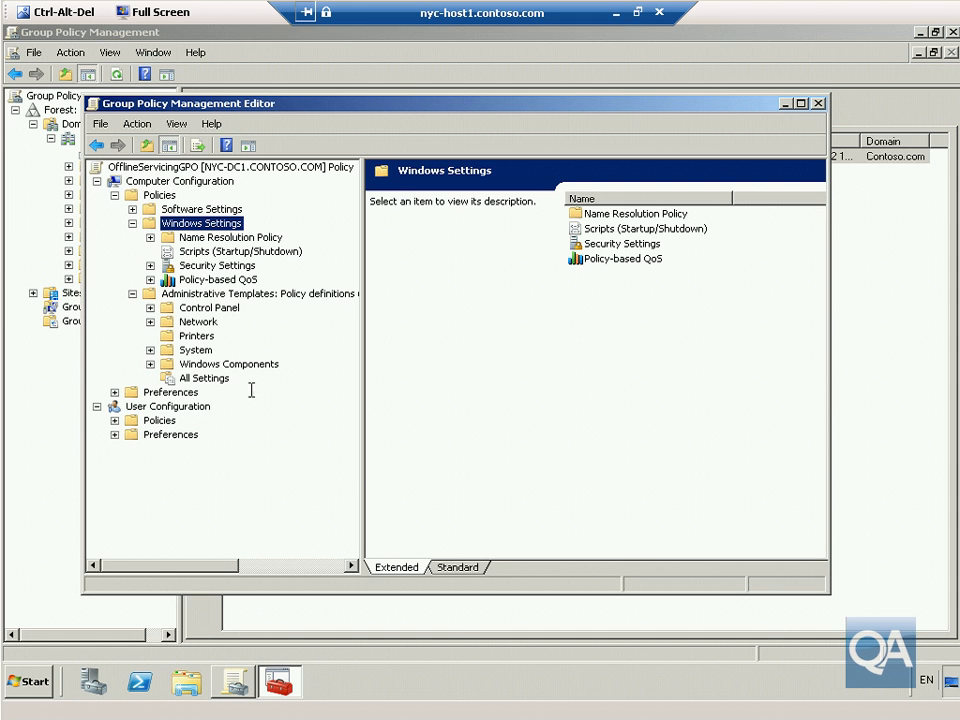
pyautogui.click(149, 266)
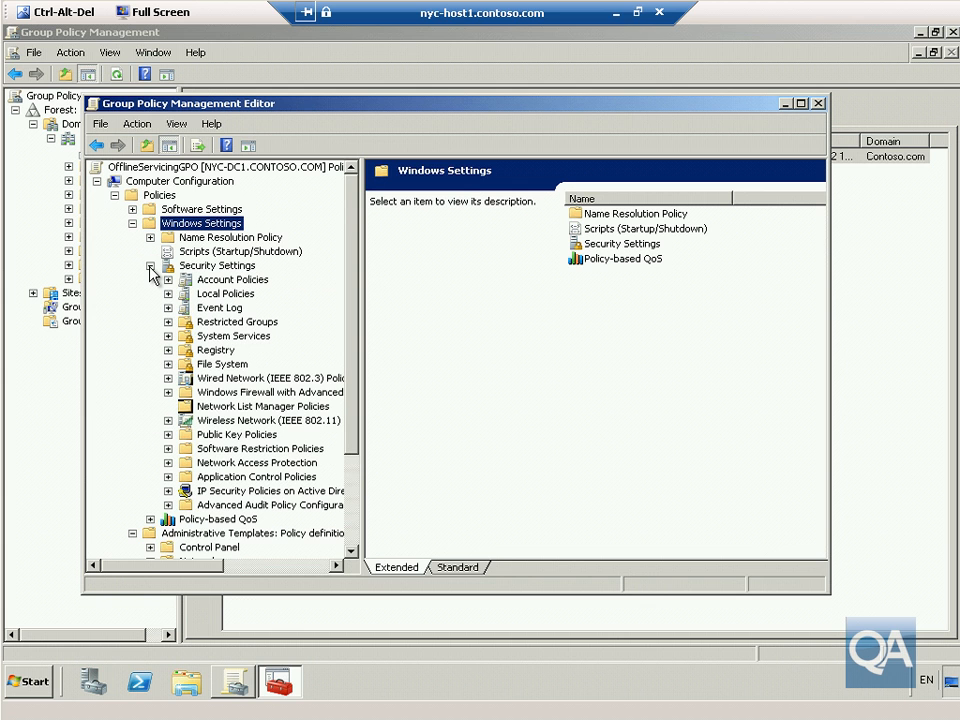
pyautogui.click(289, 393)
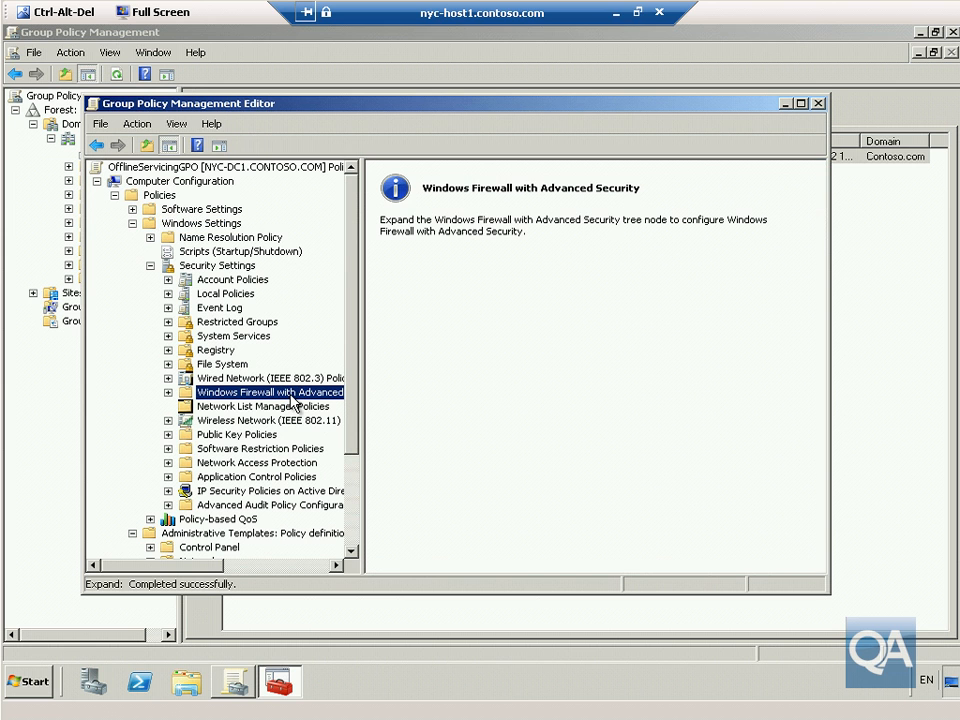
pyautogui.click(168, 392)
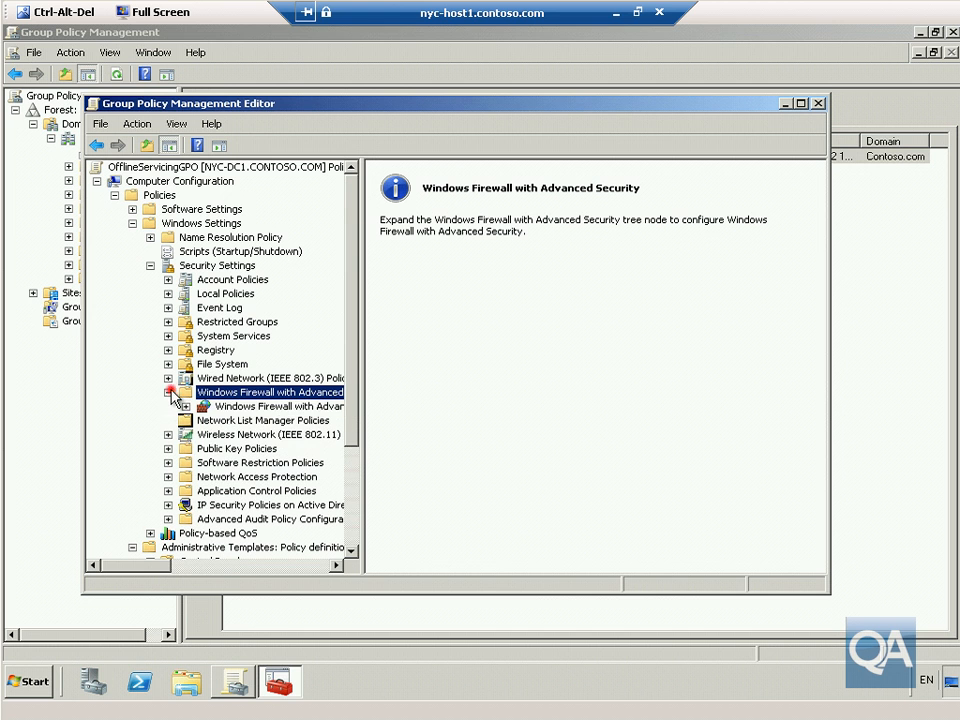
pyautogui.click(243, 408)
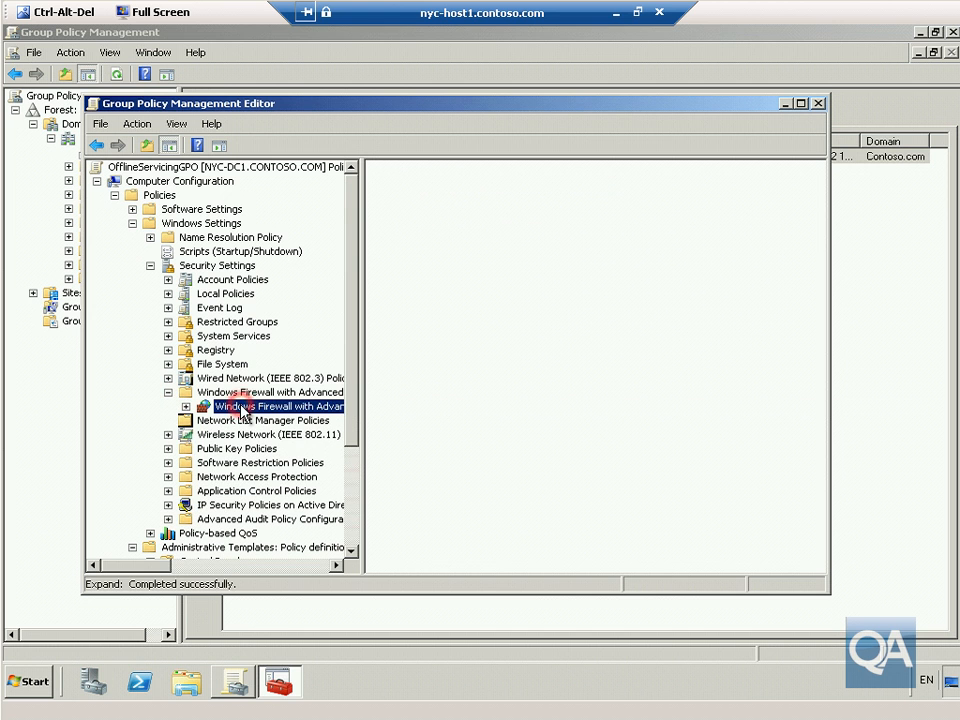
pyautogui.click(185, 407)
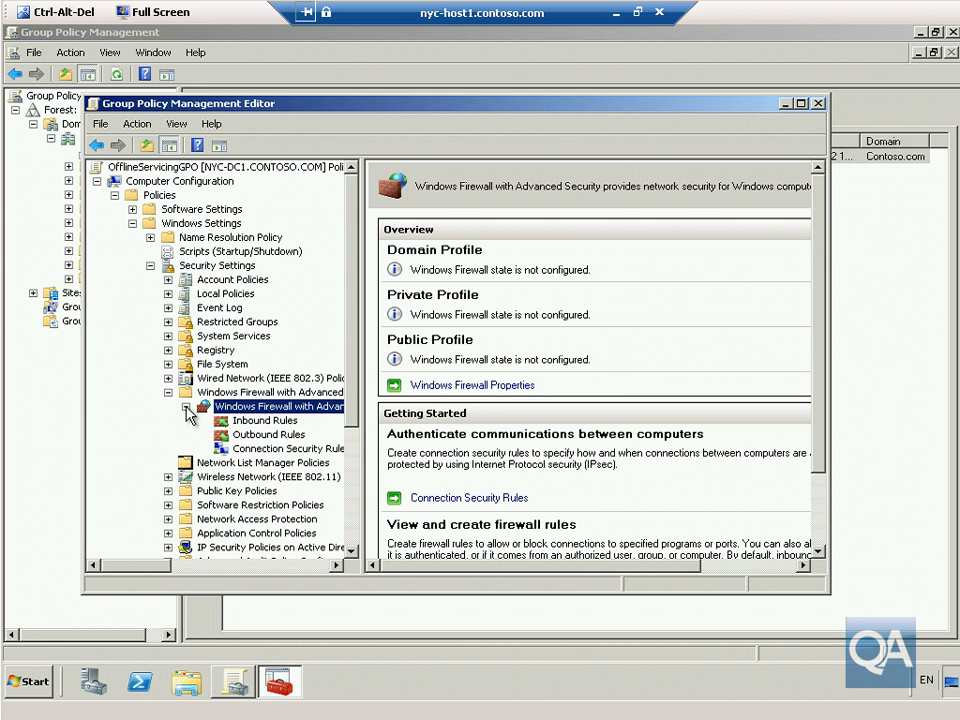
pyautogui.click(255, 421)
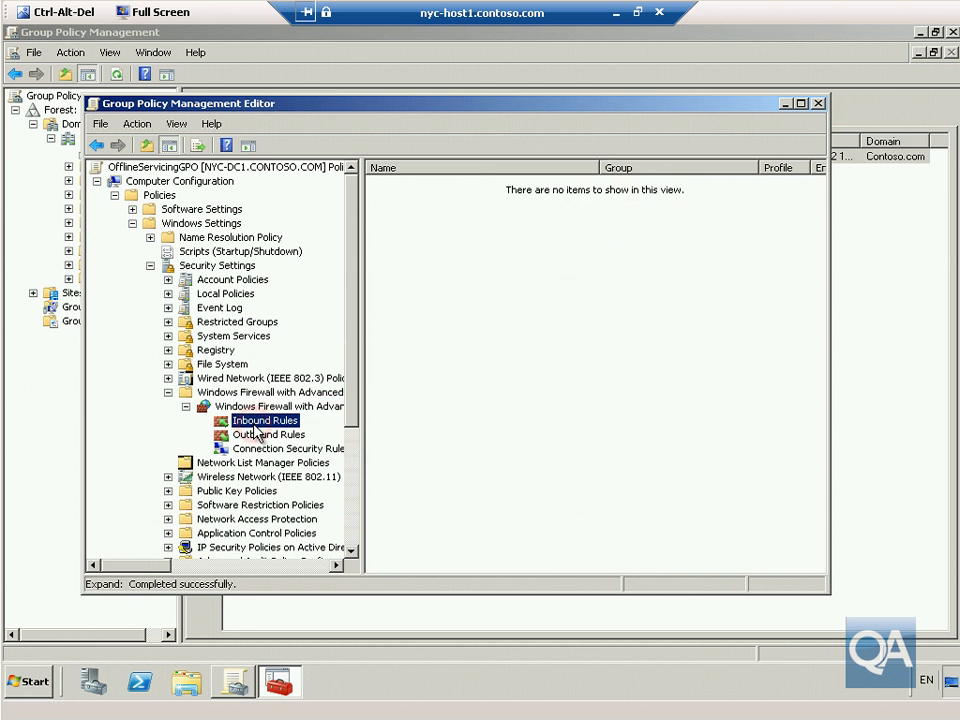
# Create the predefined File and Printer Sharing inbound rules, all nine allowing the connection.
pyautogui.rightClick(531, 335)
pyautogui.click(561, 343)
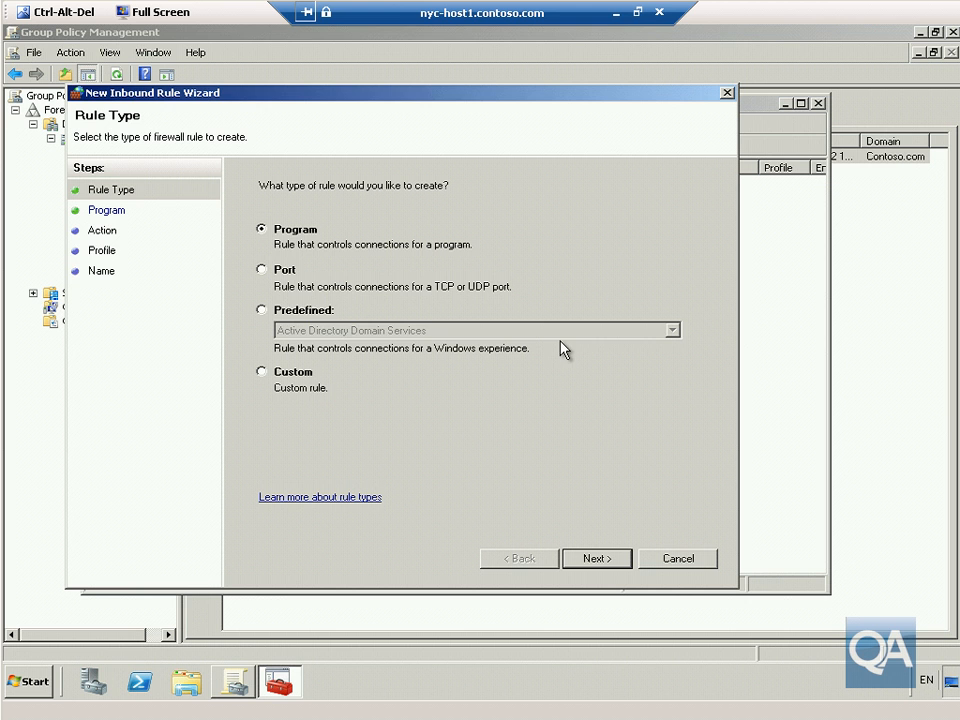
pyautogui.click(303, 311)
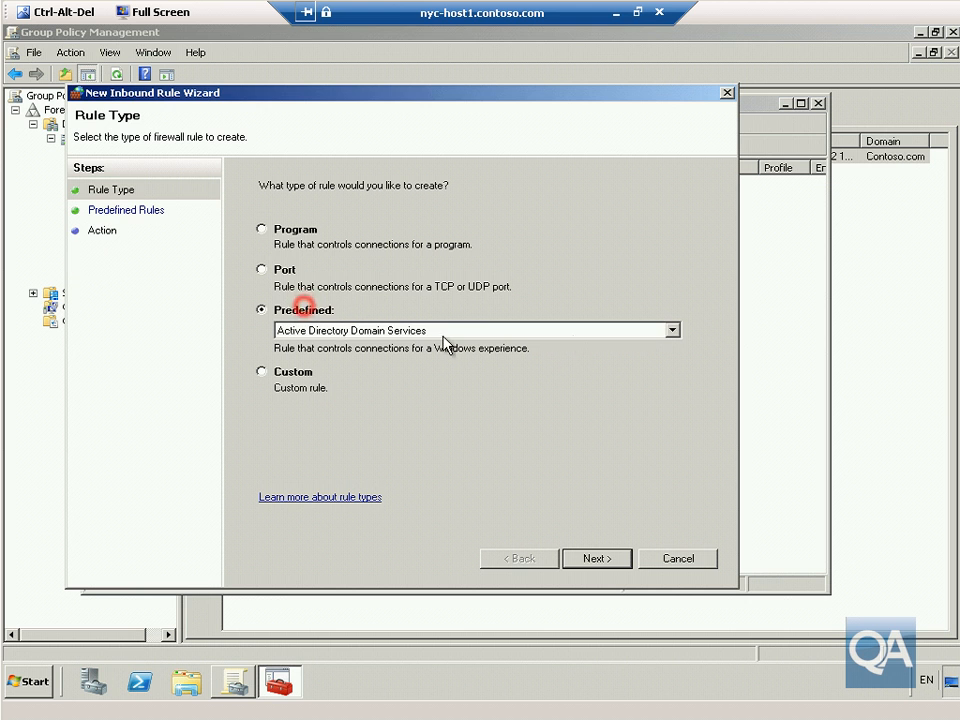
pyautogui.click(673, 330)
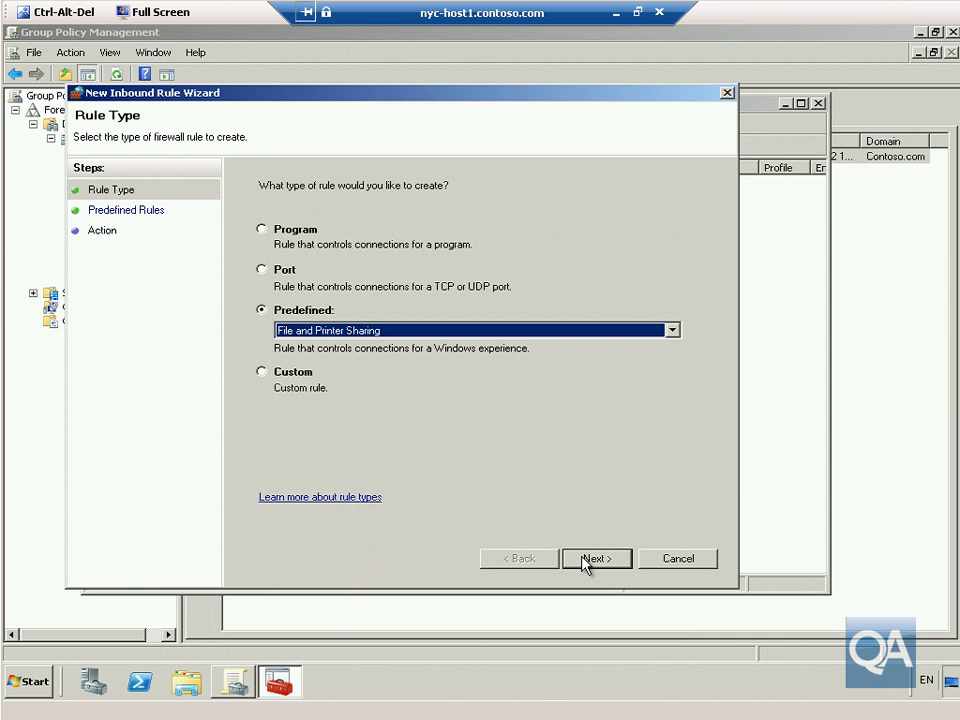
pyautogui.click(584, 560)
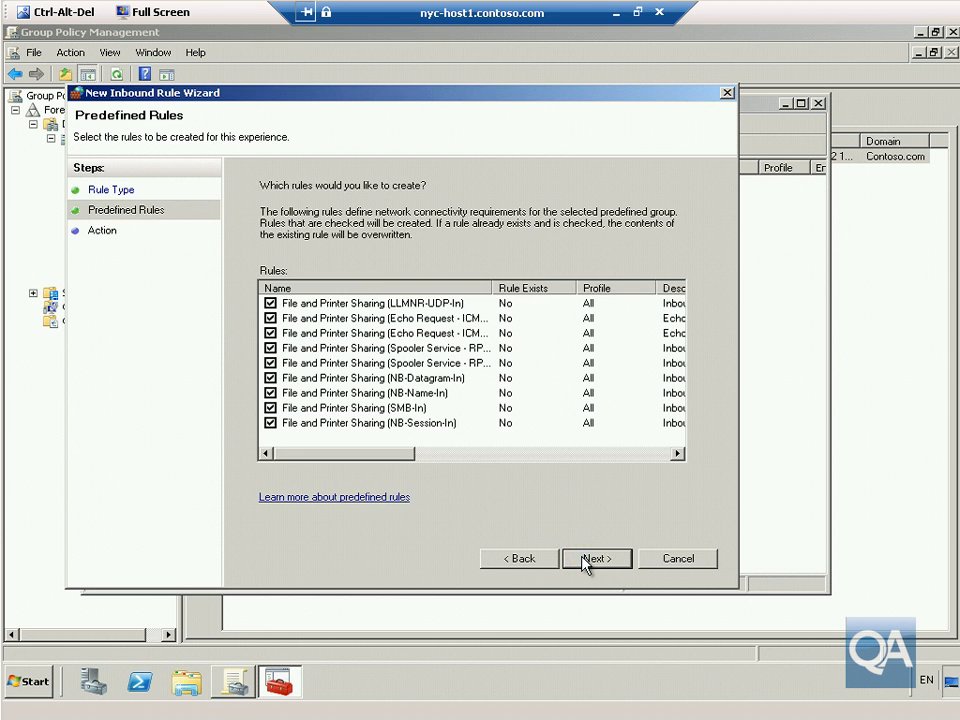
pyautogui.click(584, 560)
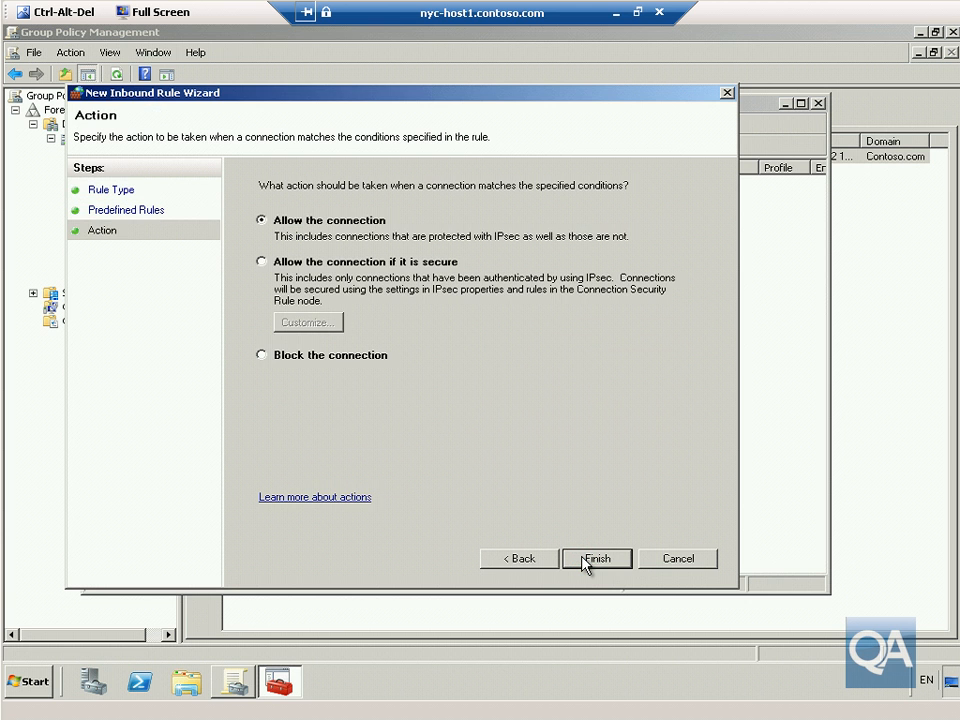
pyautogui.click(584, 560)
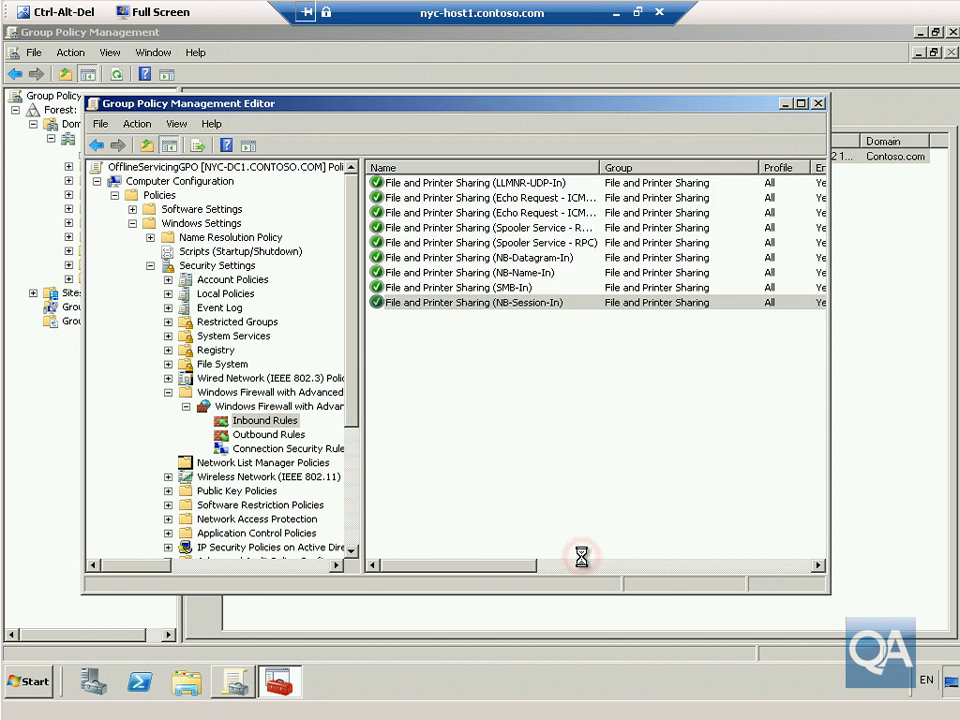
# Create the three predefined Windows Management Instrumentation (WMI) inbound rules allowing the connection.
pyautogui.rightClick(513, 464)
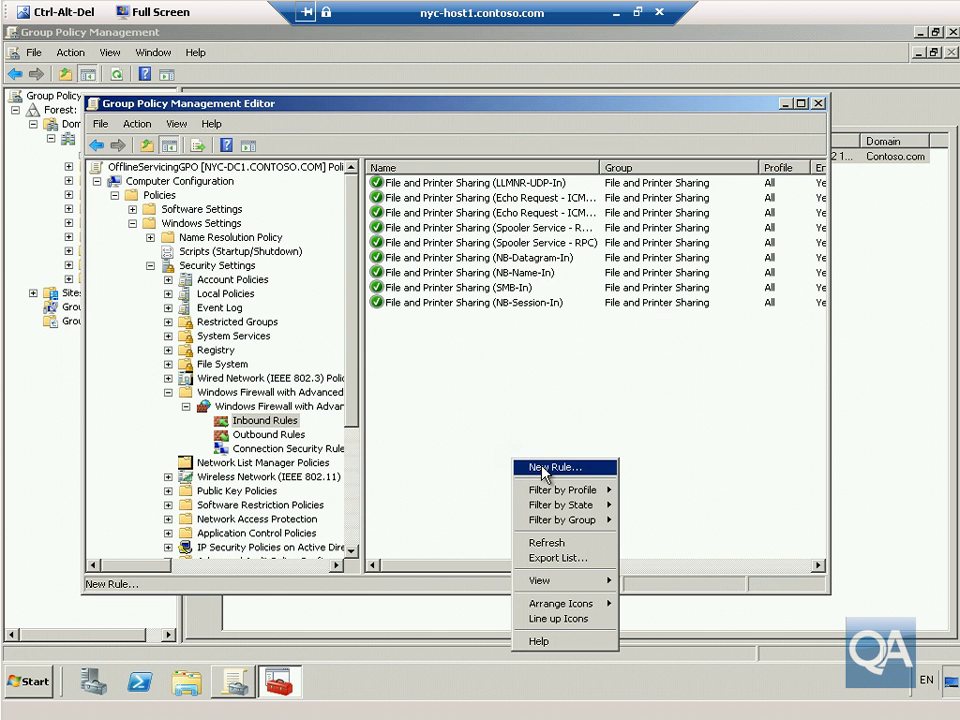
pyautogui.click(540, 467)
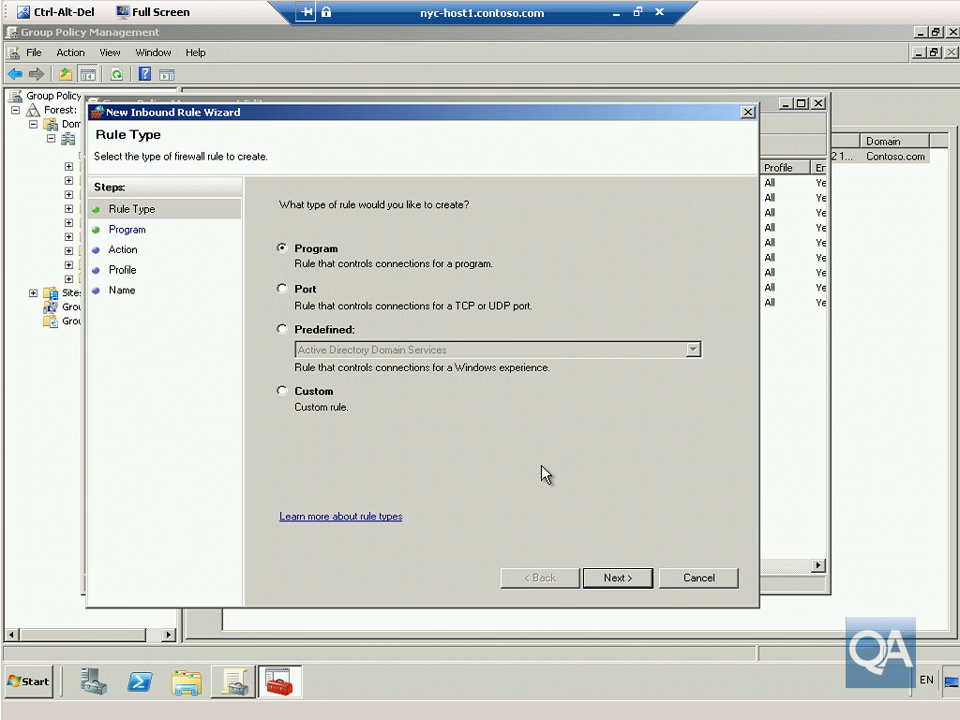
pyautogui.click(330, 331)
pyautogui.click(342, 352)
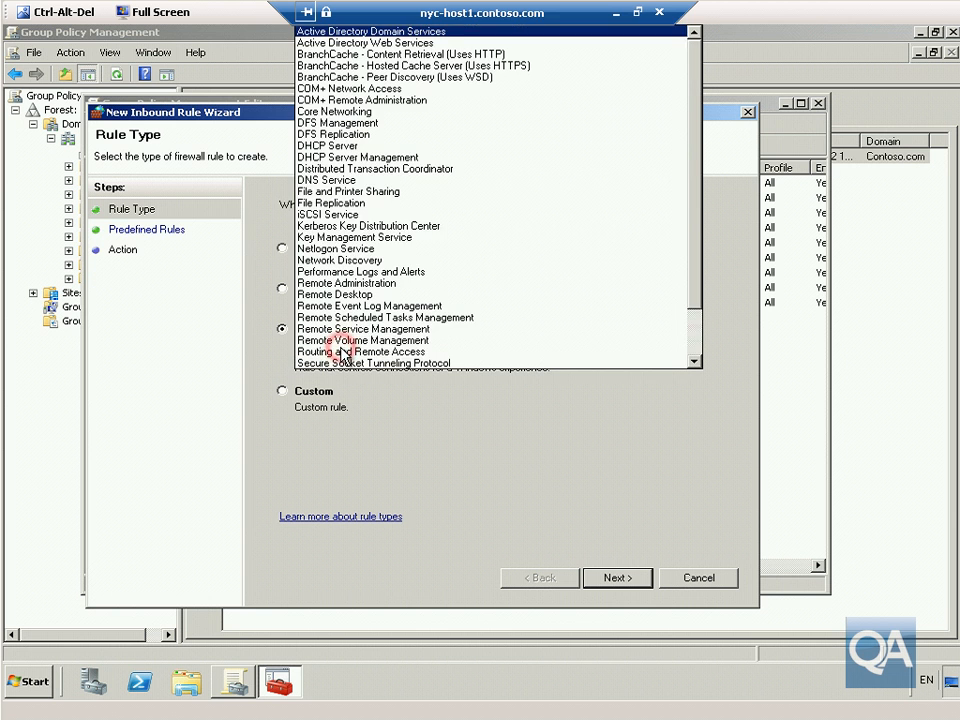
pyautogui.moveTo(691, 203); pyautogui.dragTo(696, 294)
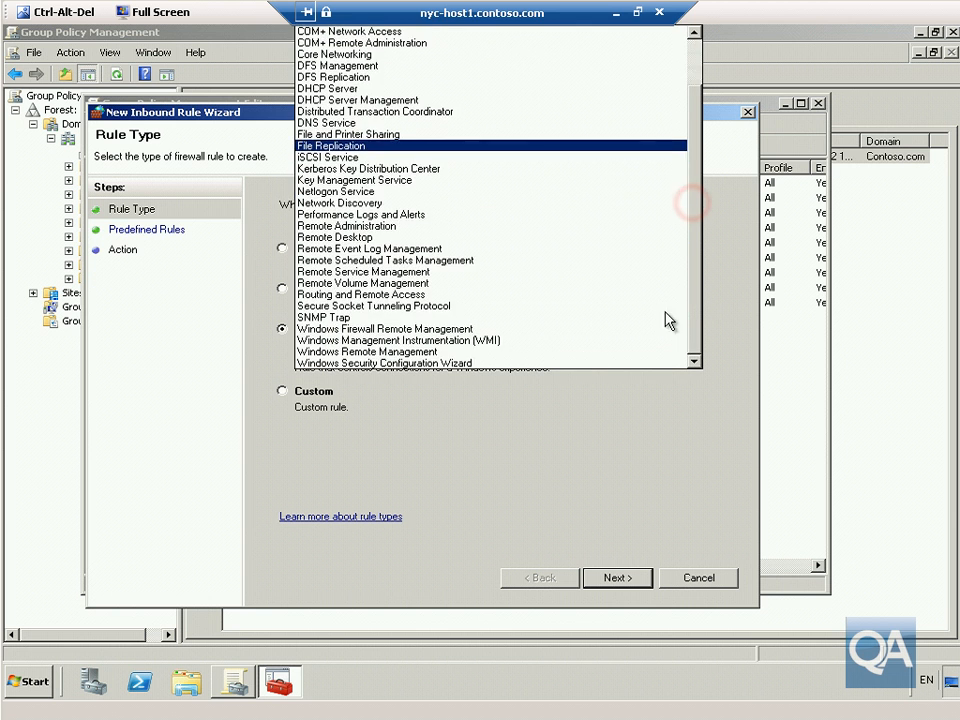
pyautogui.click(490, 336)
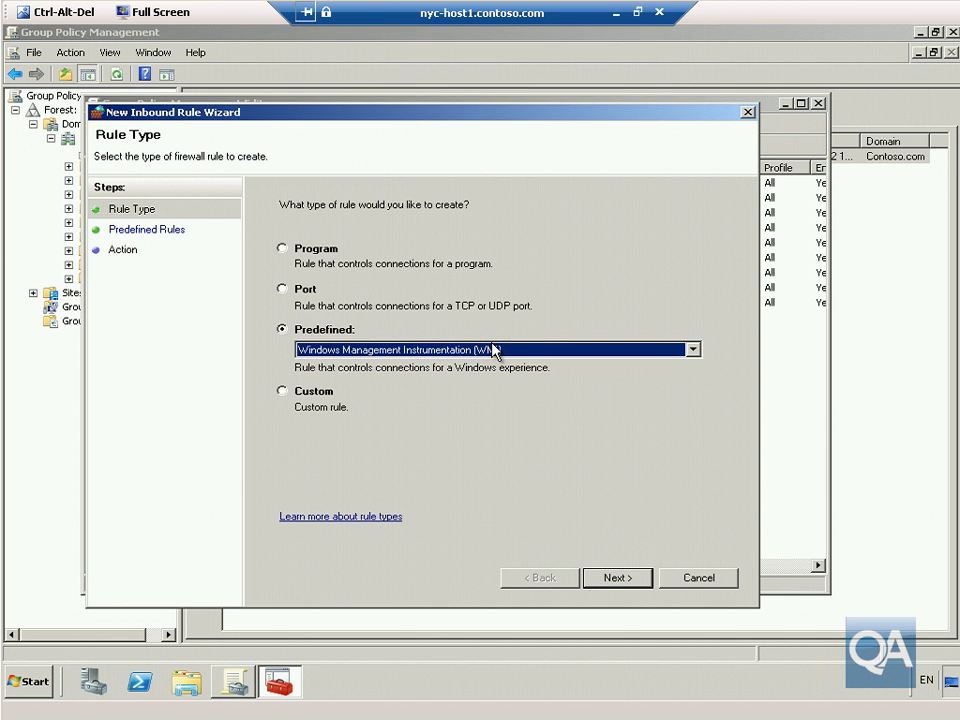
pyautogui.click(626, 581)
pyautogui.click(626, 581)
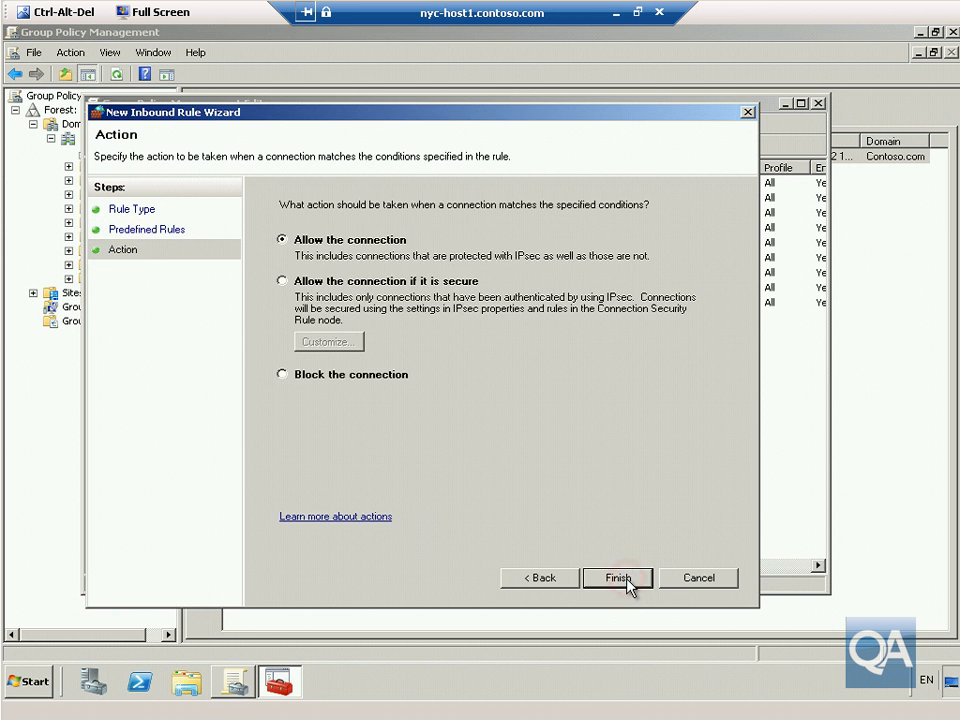
pyautogui.click(620, 579)
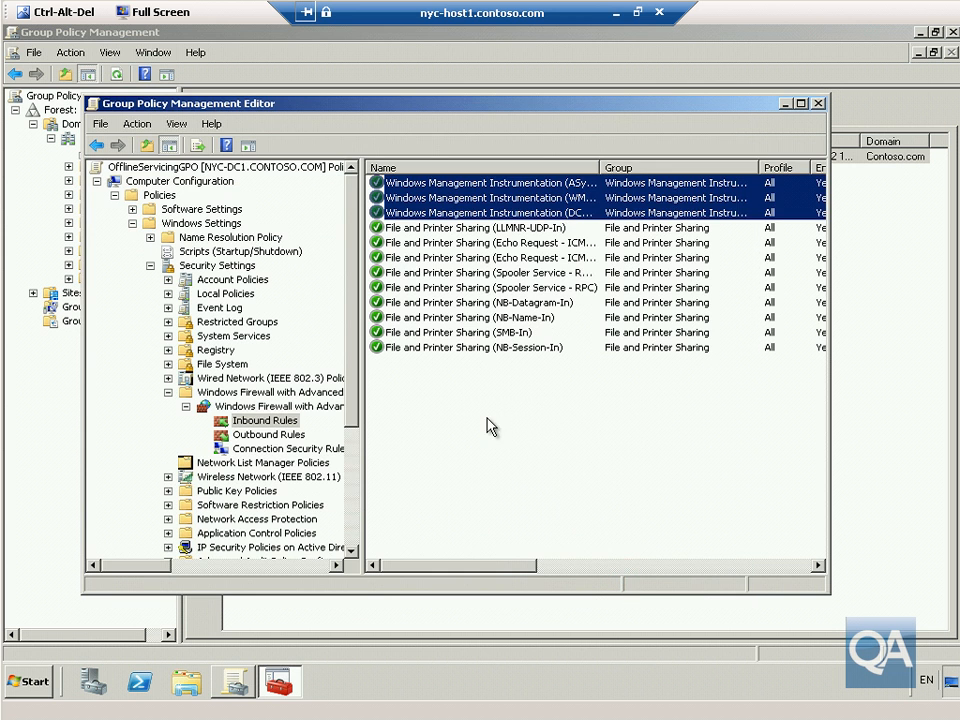
# Create the three predefined Remote Administration inbound rules allowing connections, then close the editor.
pyautogui.rightClick(488, 425)
pyautogui.click(514, 427)
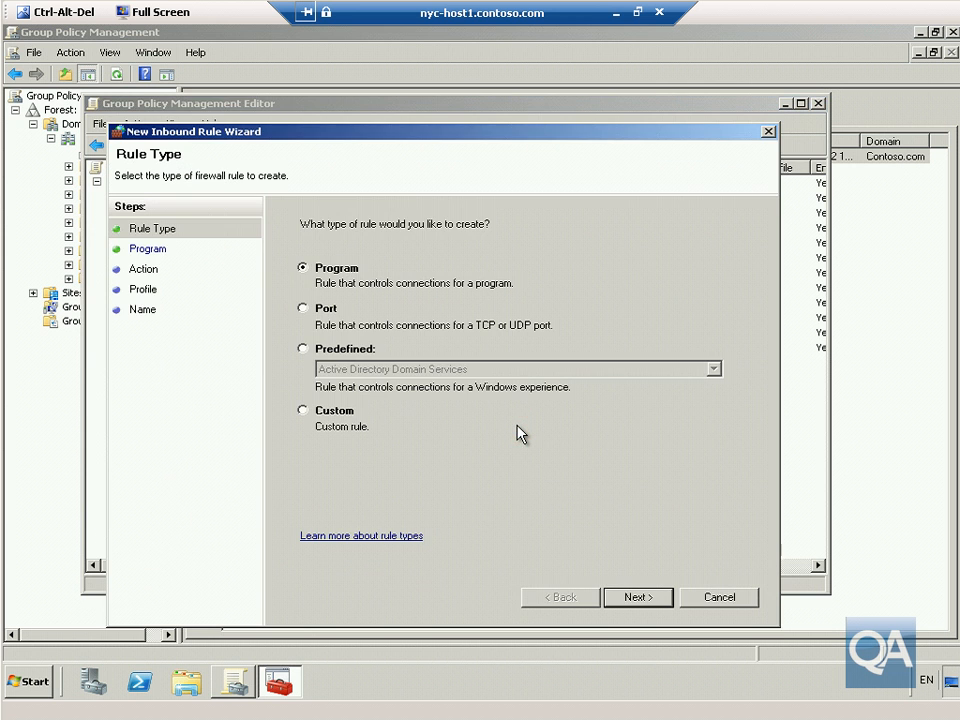
pyautogui.click(362, 347)
pyautogui.click(368, 369)
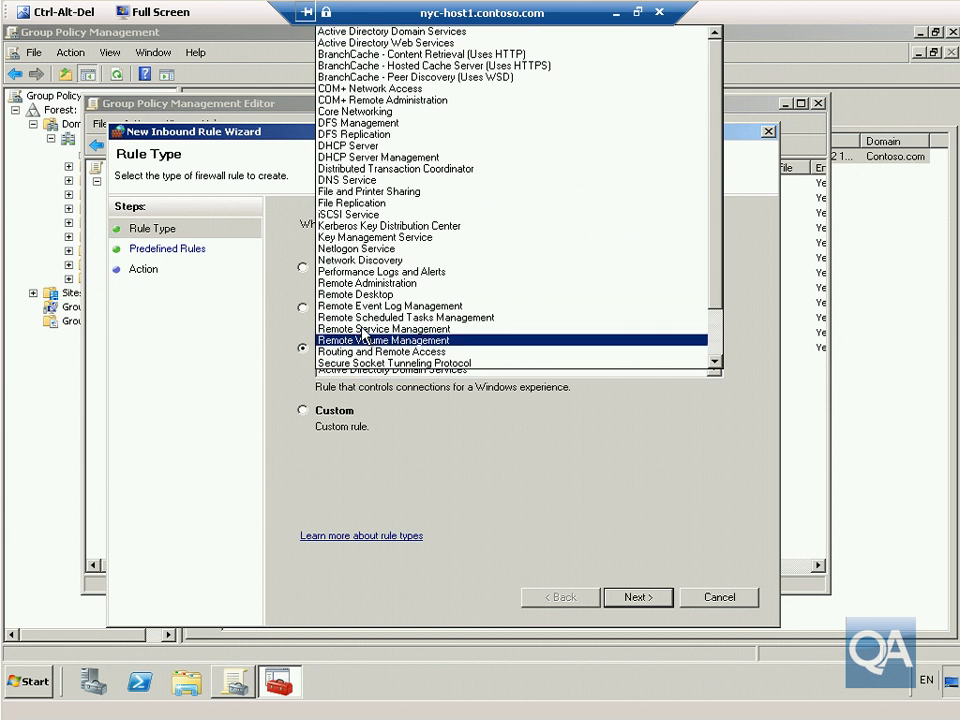
pyautogui.click(365, 283)
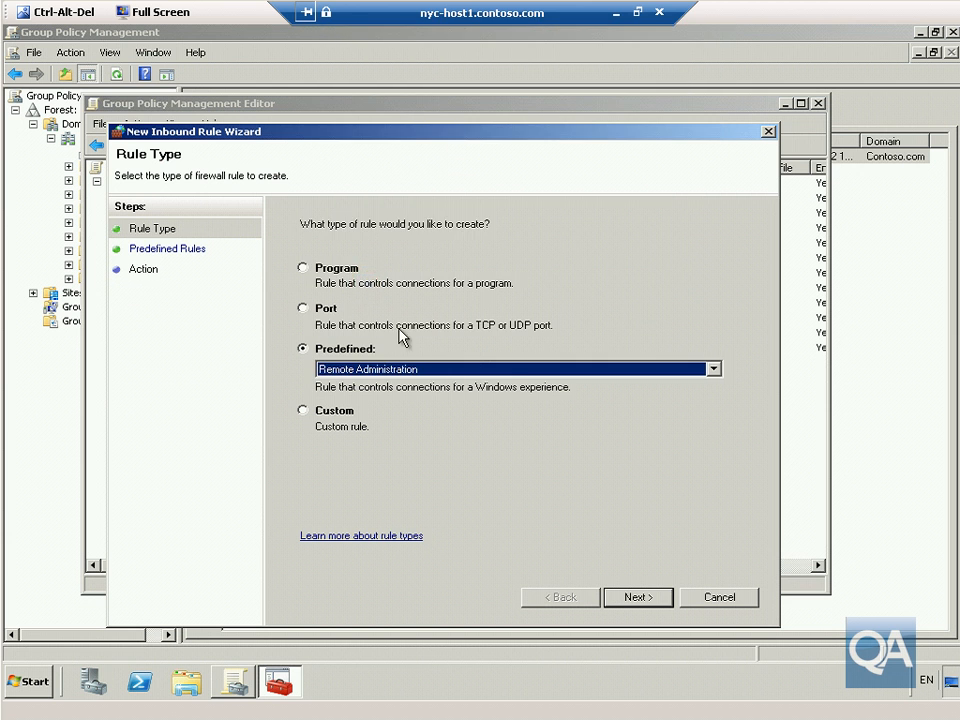
pyautogui.click(635, 600)
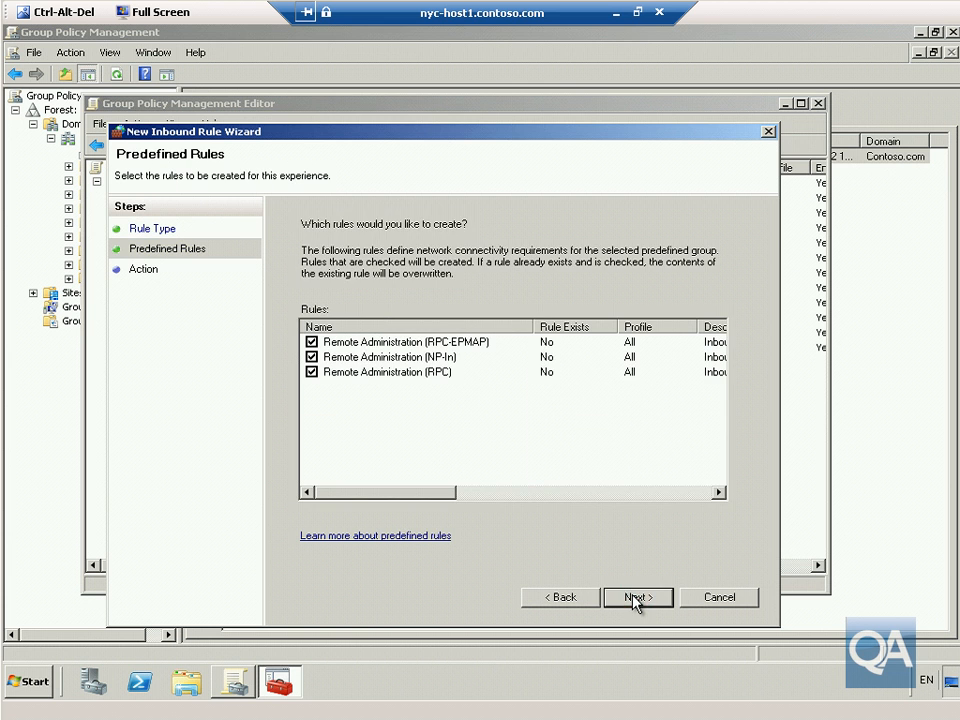
pyautogui.click(636, 598)
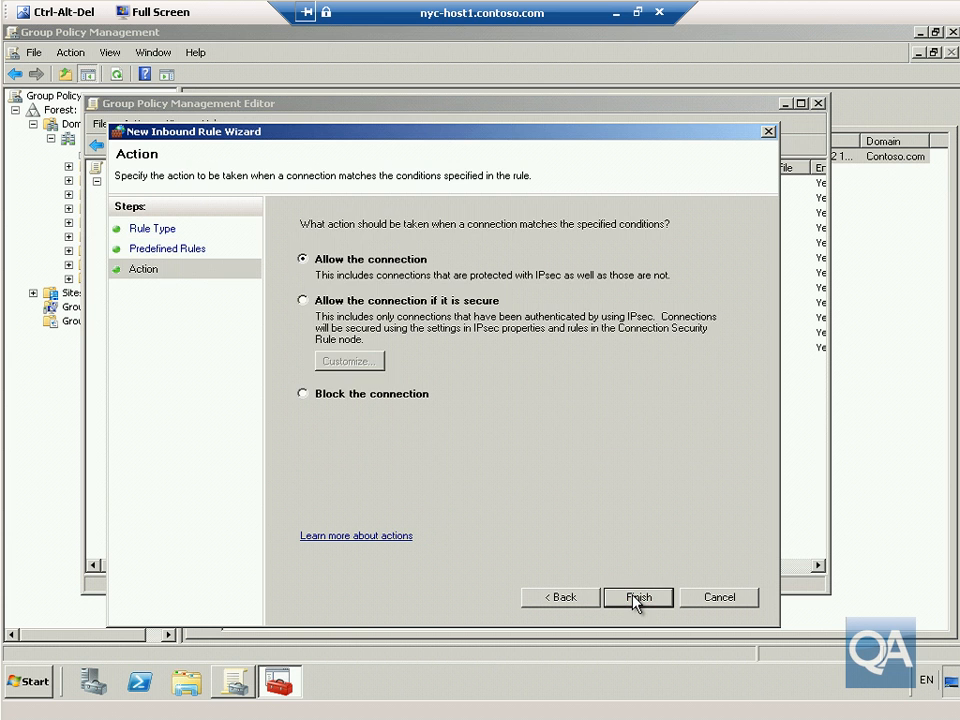
pyautogui.click(636, 598)
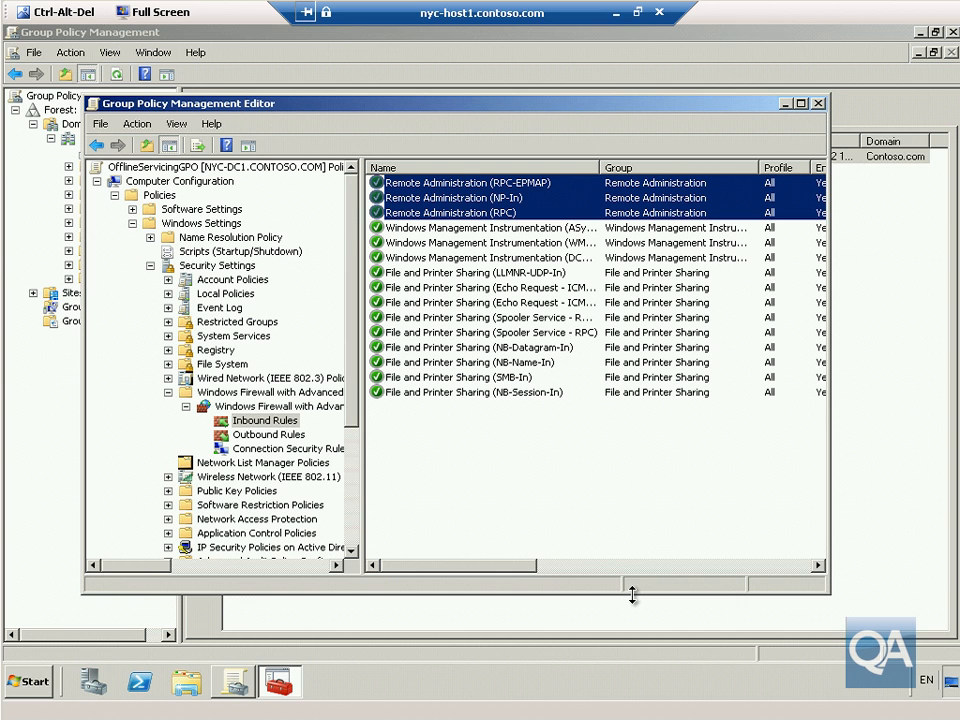
pyautogui.click(819, 103)
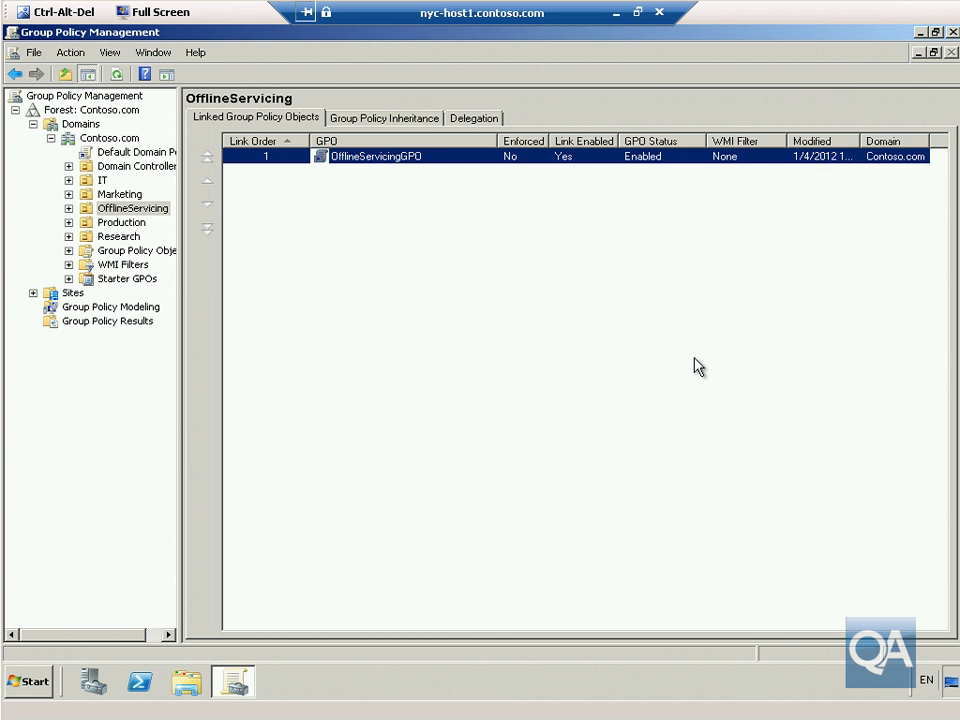
# Close Group Policy Management, then connect to Lab9-VM's console in VMM and close the viewer.
pyautogui.click(953, 32)
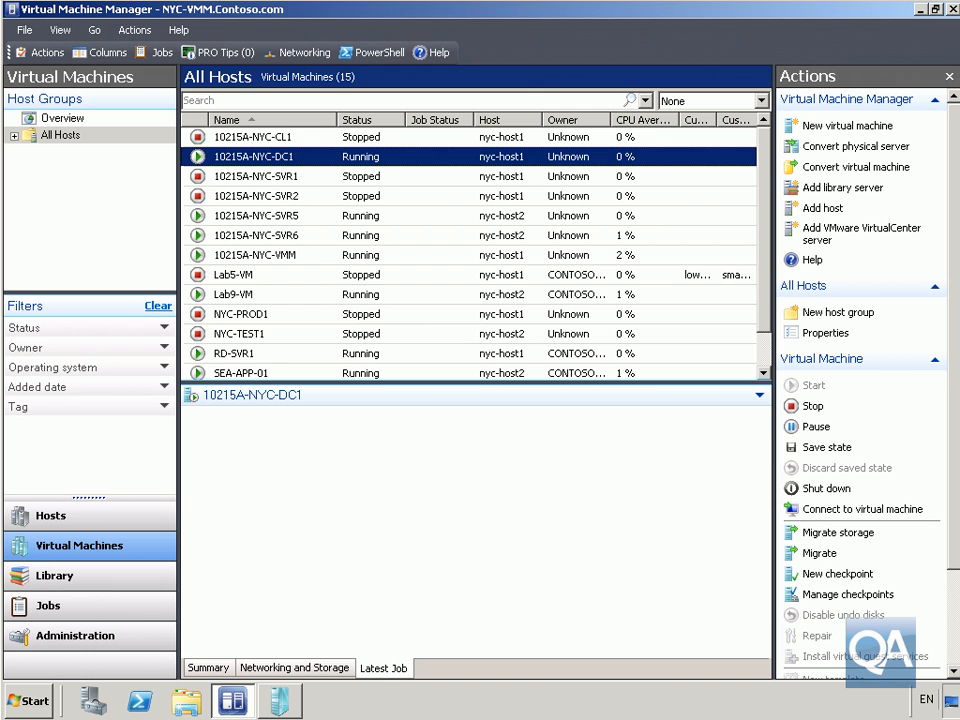
pyautogui.rightClick(247, 300)
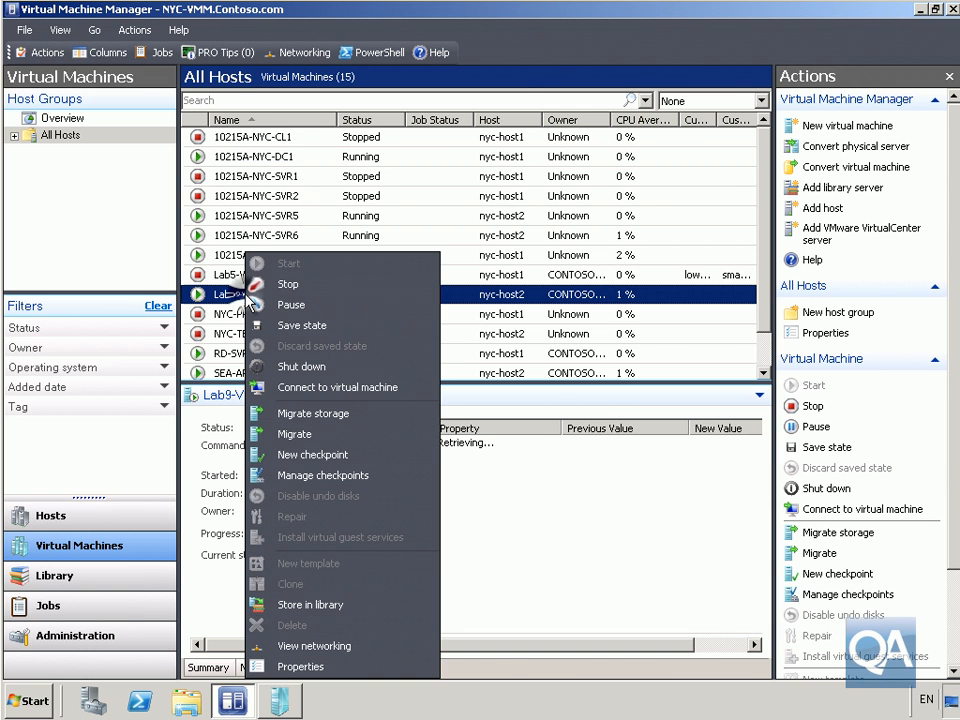
pyautogui.click(307, 398)
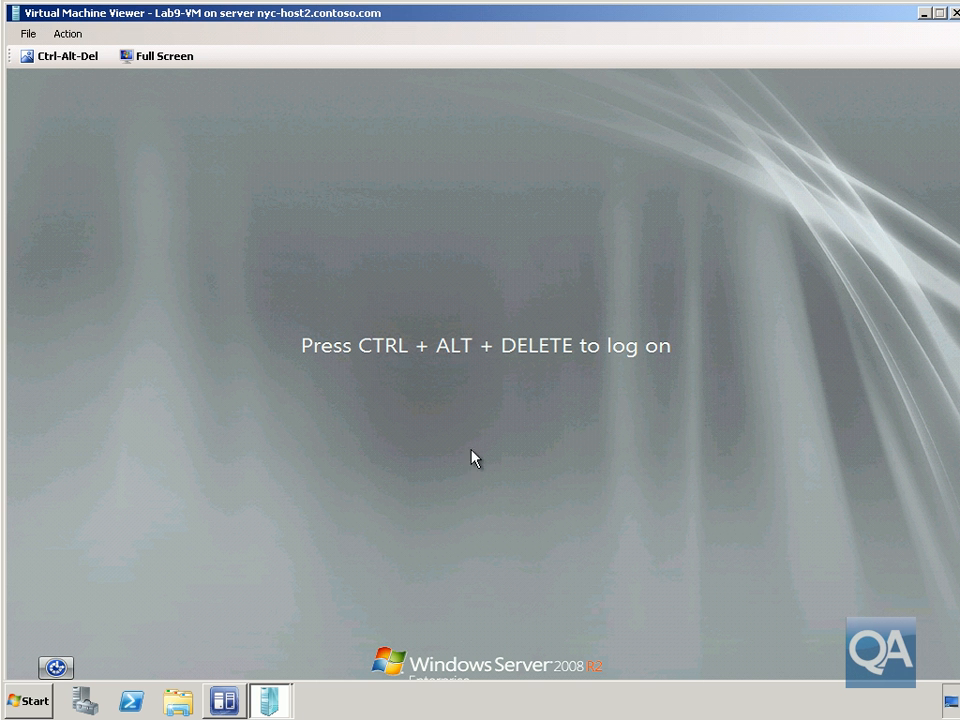
pyautogui.click(954, 13)
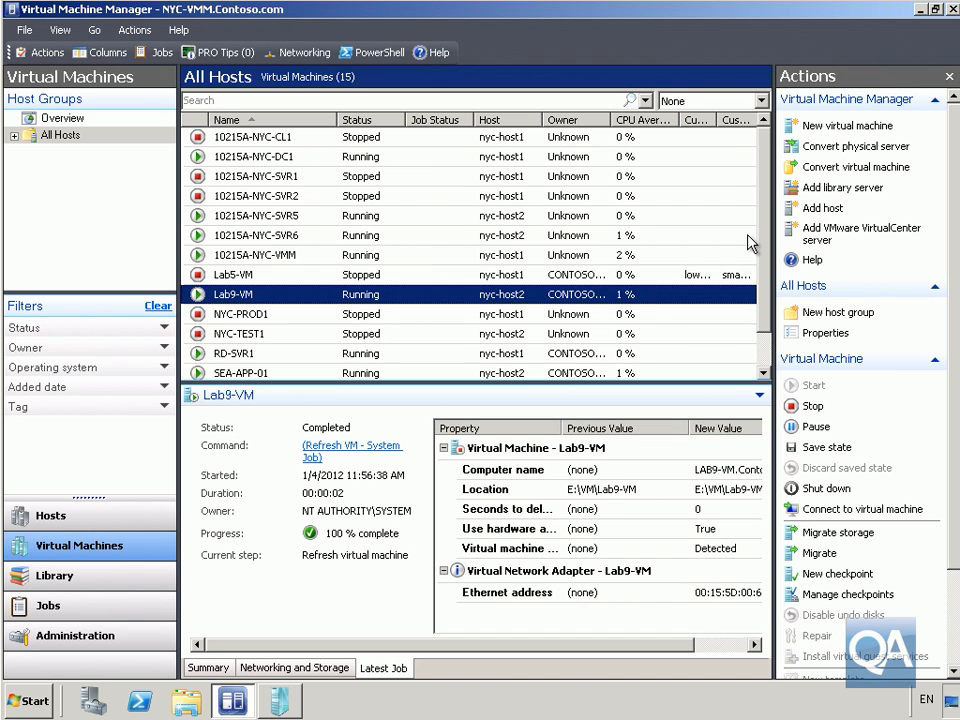
# Switch to the NYC-DC1 session full screen and launch Active Directory Users and Computers.
pyautogui.click(290, 703)
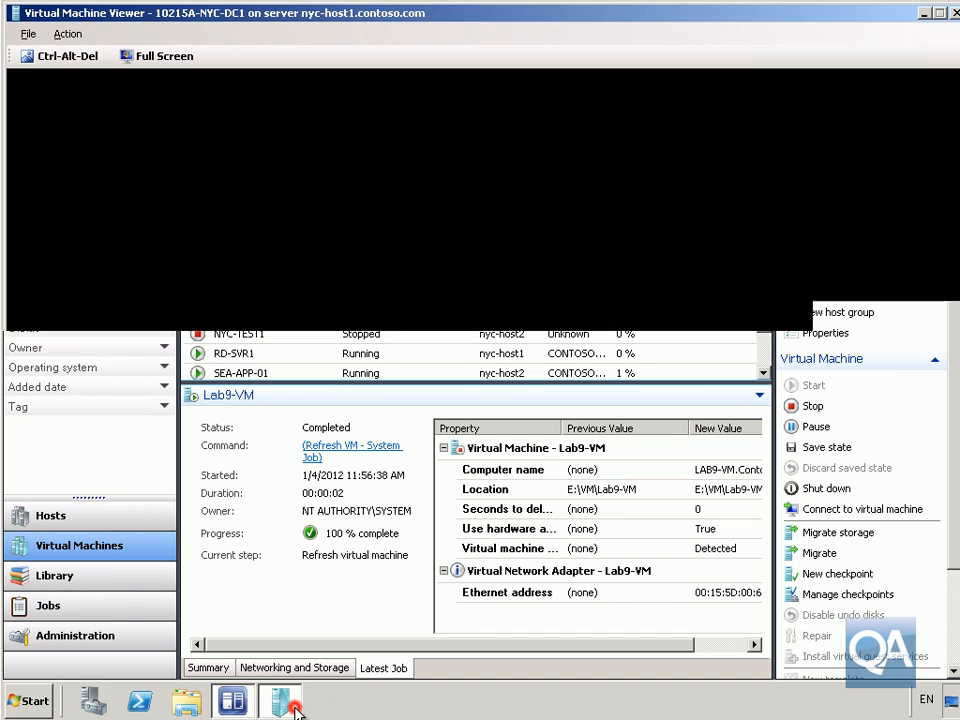
pyautogui.click(160, 58)
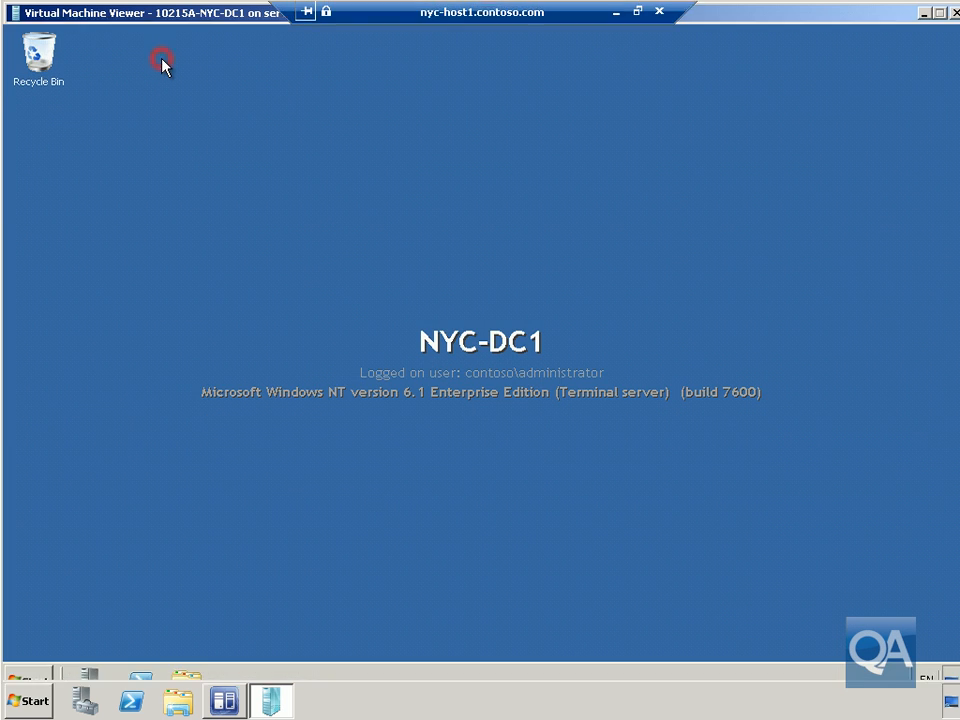
pyautogui.click(37, 685)
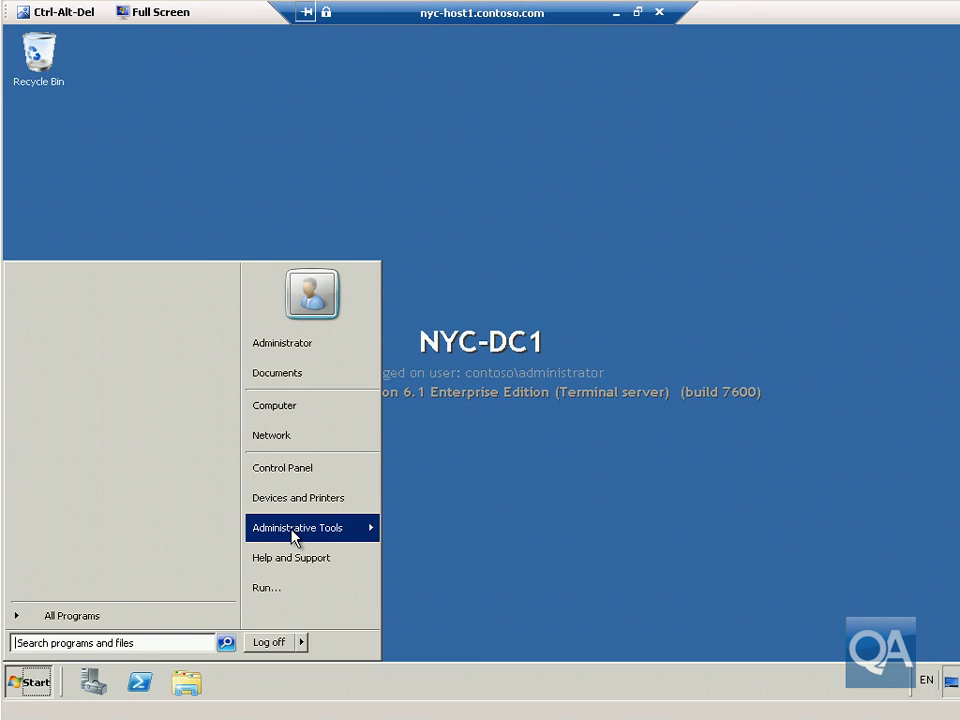
pyautogui.click(292, 530)
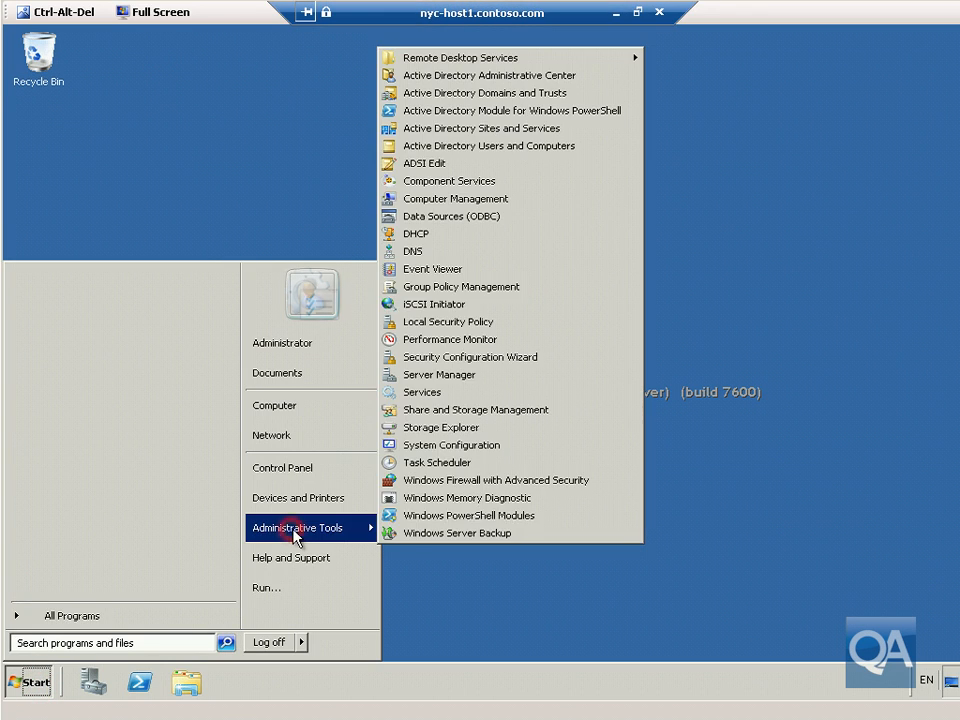
pyautogui.click(483, 148)
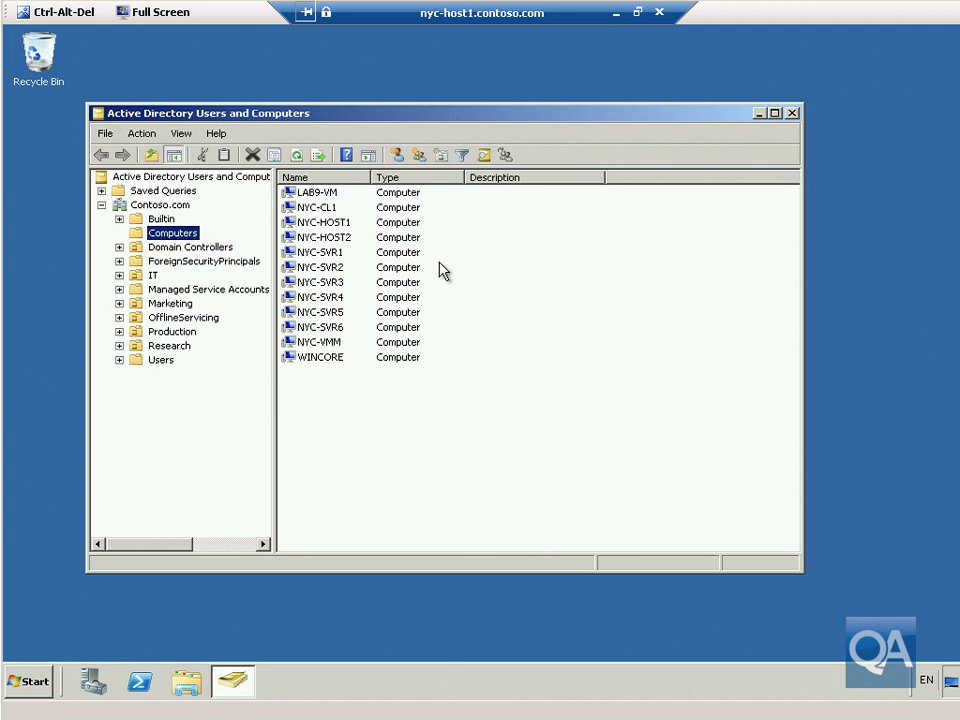
# Move the LAB9-VM computer account into OfflineServicing and close the console.
pyautogui.rightClick(326, 190)
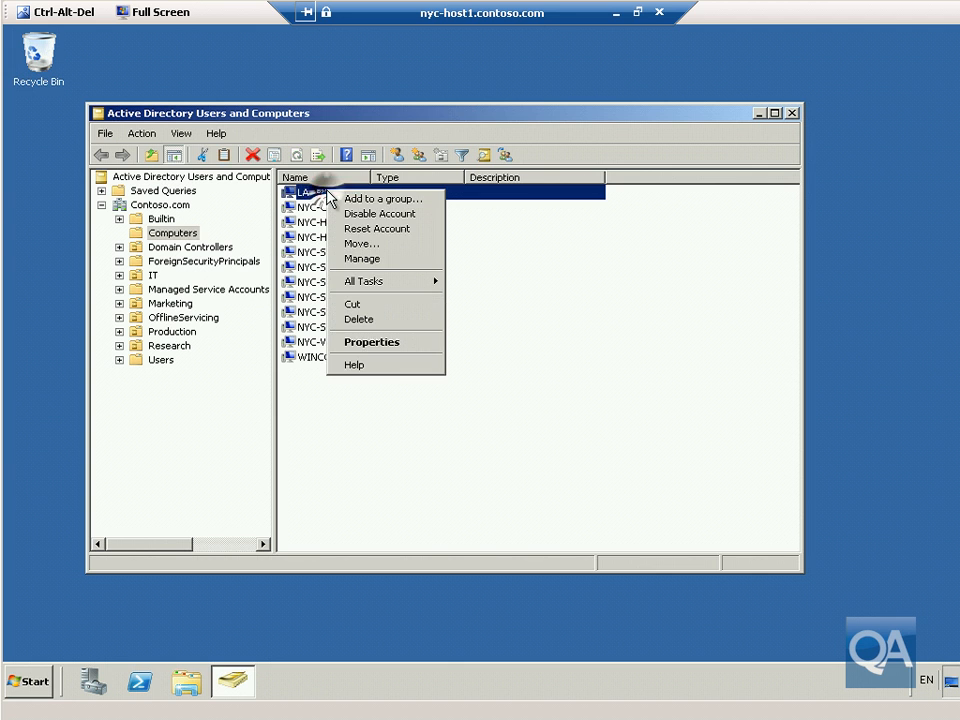
pyautogui.click(364, 244)
pyautogui.click(300, 337)
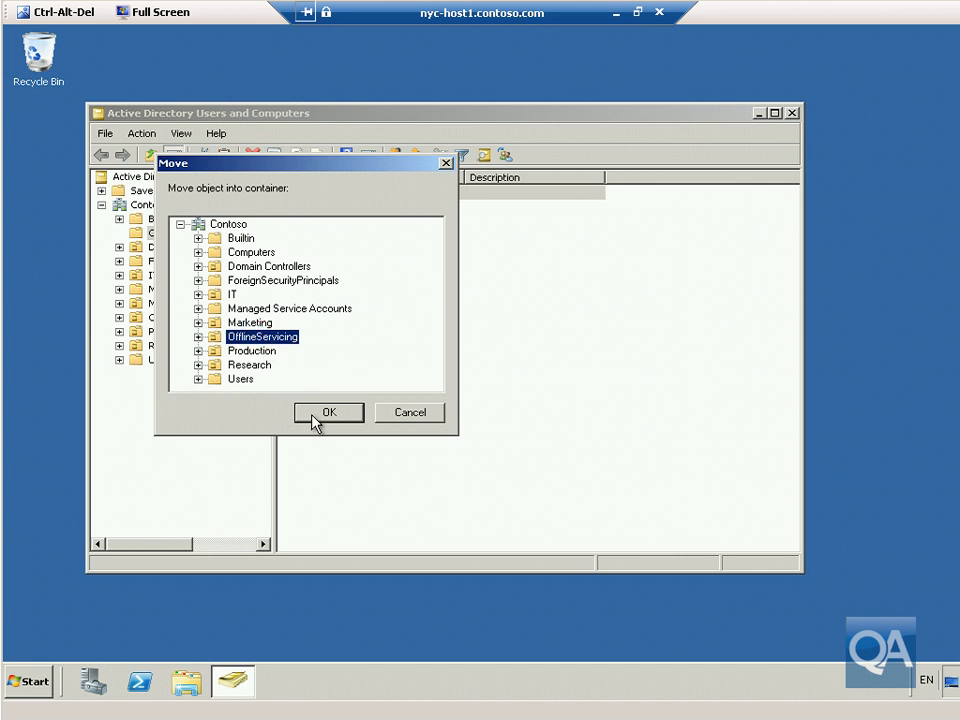
pyautogui.click(312, 416)
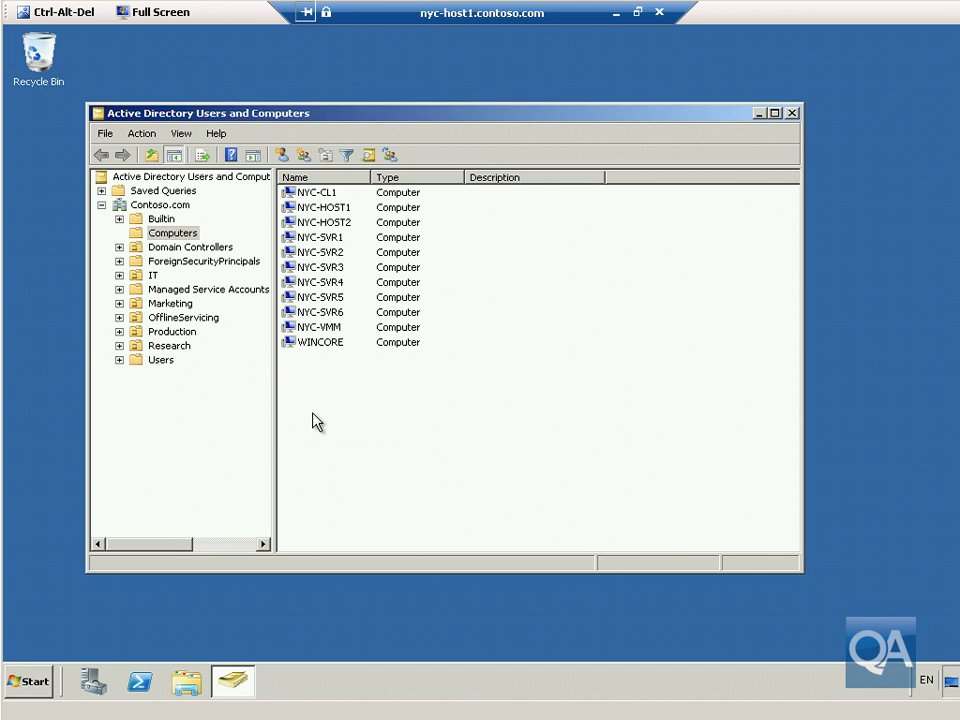
pyautogui.click(792, 114)
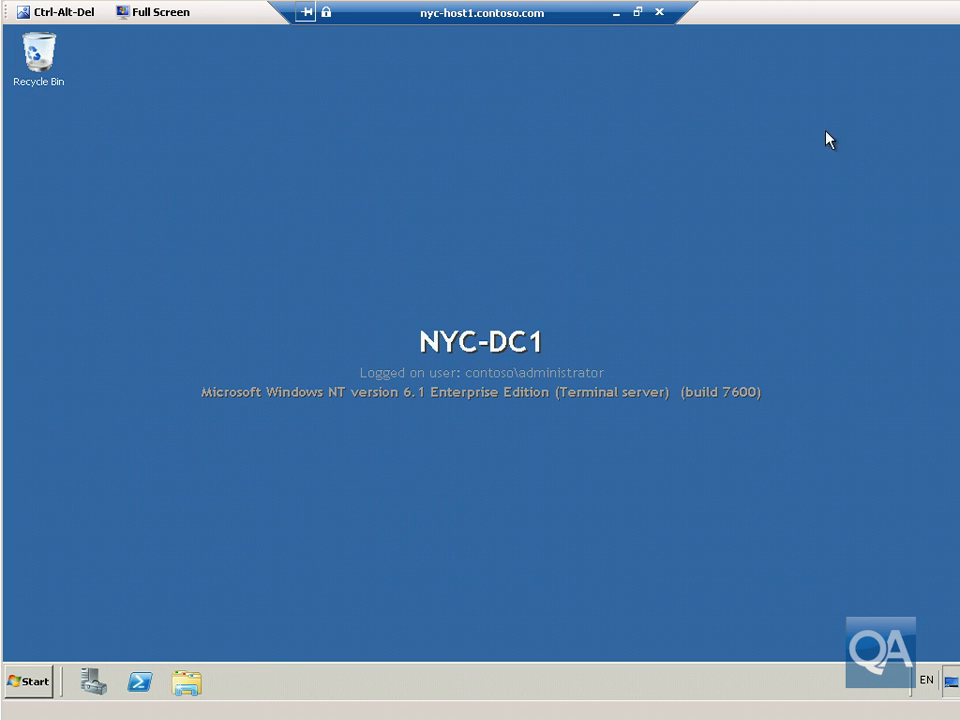
# Minimize the NYC-DC1 session and bring up the Lab9-VM viewer's logon screen.
pyautogui.click(617, 13)
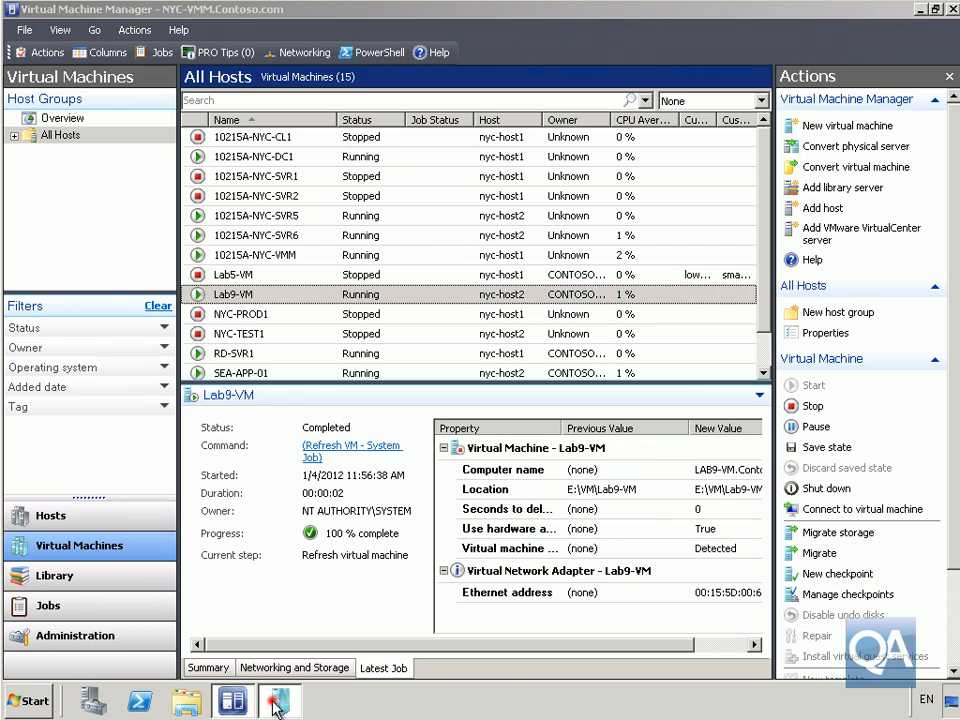
pyautogui.click(277, 701)
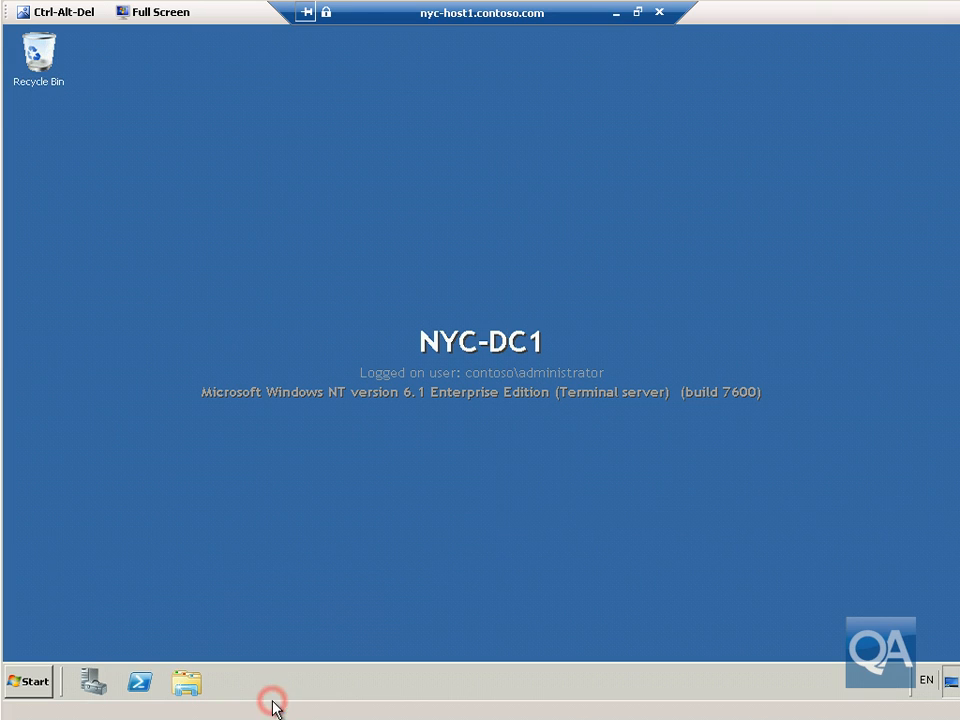
pyautogui.click(647, 14)
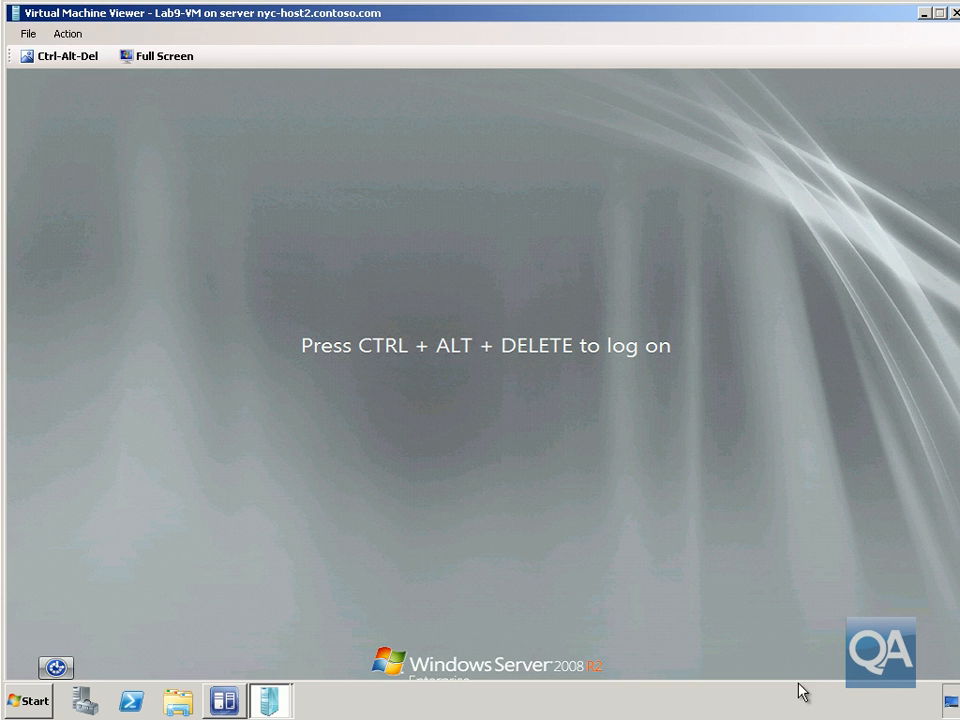
pyautogui.click(611, 495)
# Log on to Lab9-VM as contoso\administrator with the domain administrator password.
pyautogui.click(68, 56)
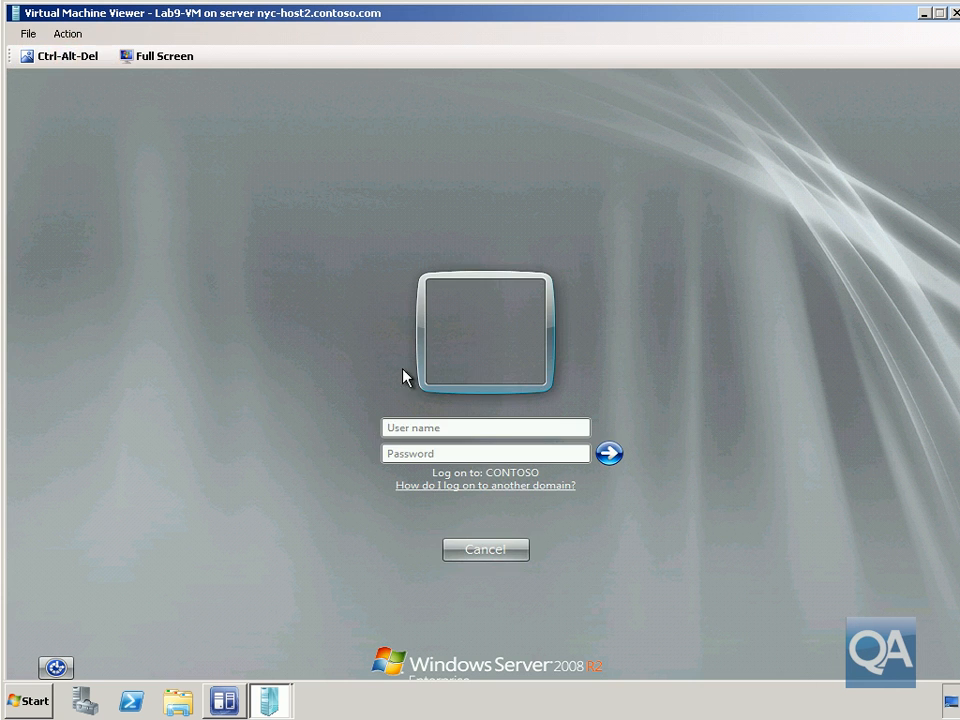
pyautogui.write('contoso\\administ')
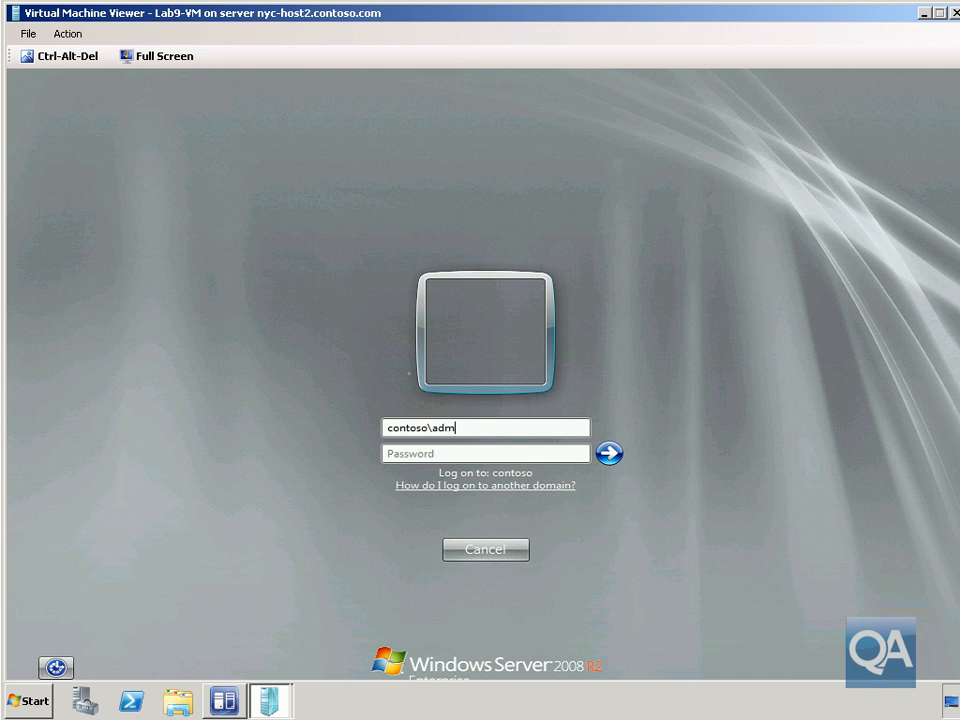
pyautogui.write('rator')
pyautogui.press('Tab')
pyautogui.write('Pa$$w0rd')
pyautogui.press('Return')
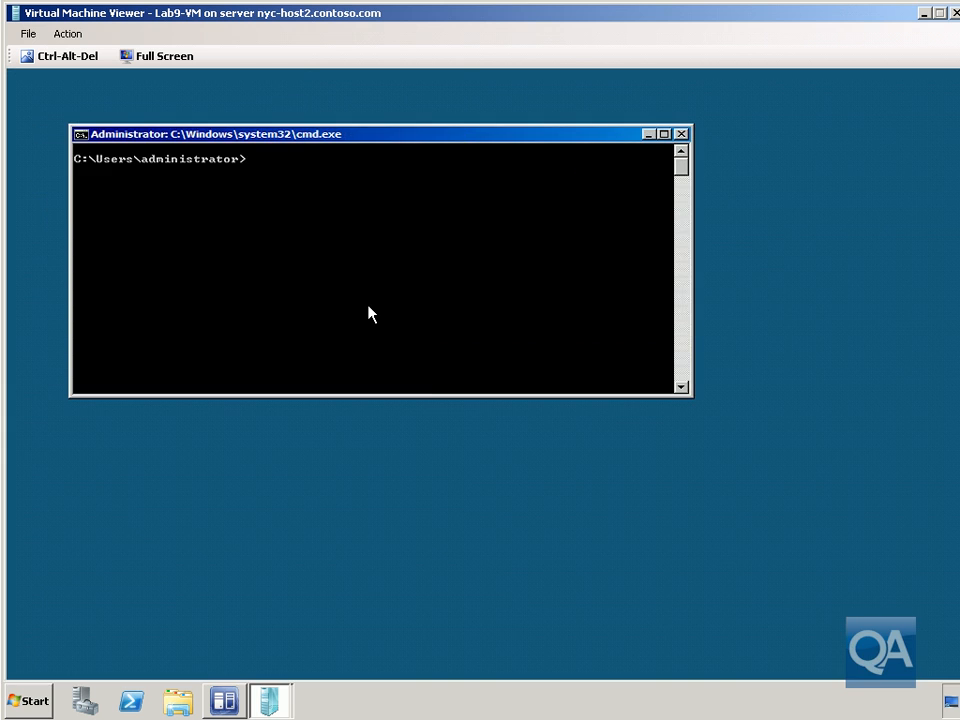
# Force a Group Policy refresh with gpupdate /force, then run GPResult /R.
pyautogui.write('gpupdate /force')
pyautogui.press('Return')
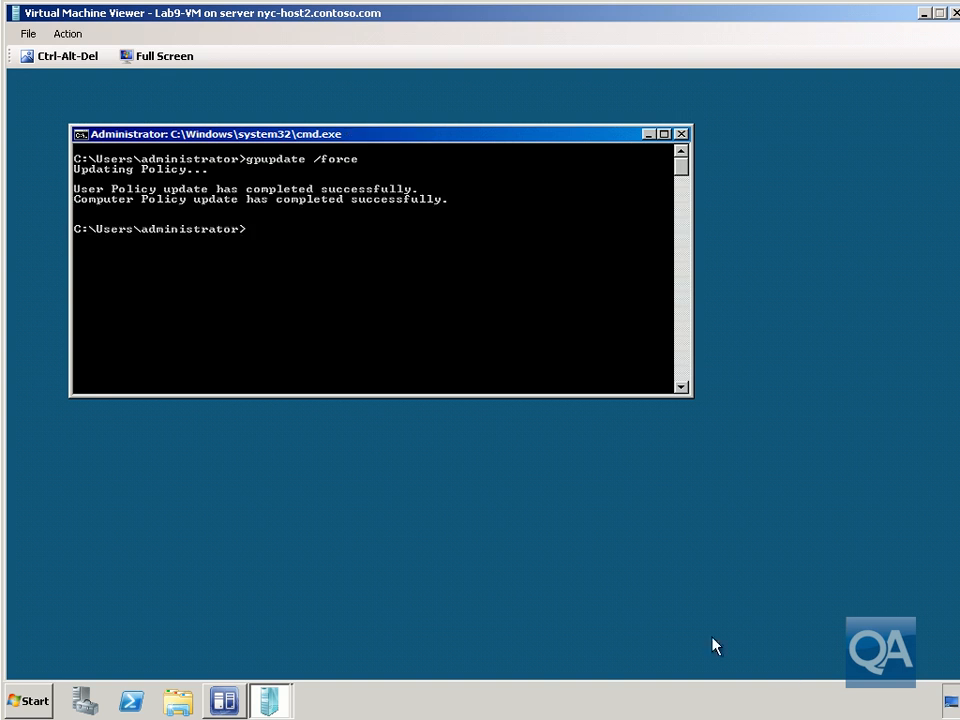
pyautogui.write('GPResult /R')
pyautogui.press('Return')
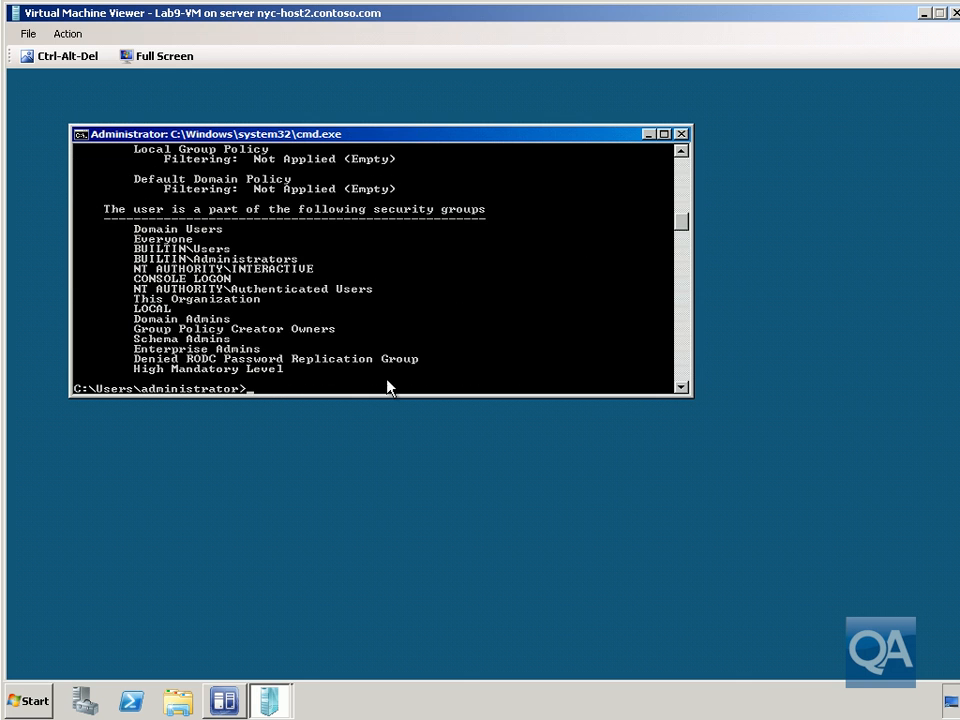
# Scroll the GPResult output to confirm OfflineServicingGPO is applied, then enter wuauclt /detectnow.
pyautogui.click(683, 151)
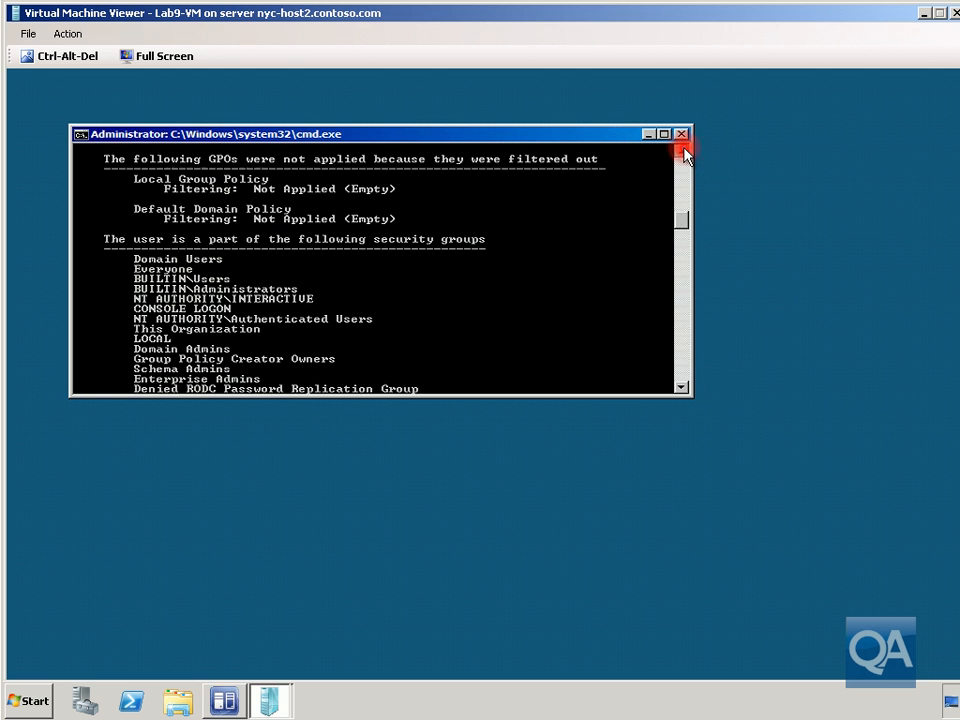
pyautogui.click(683, 151)
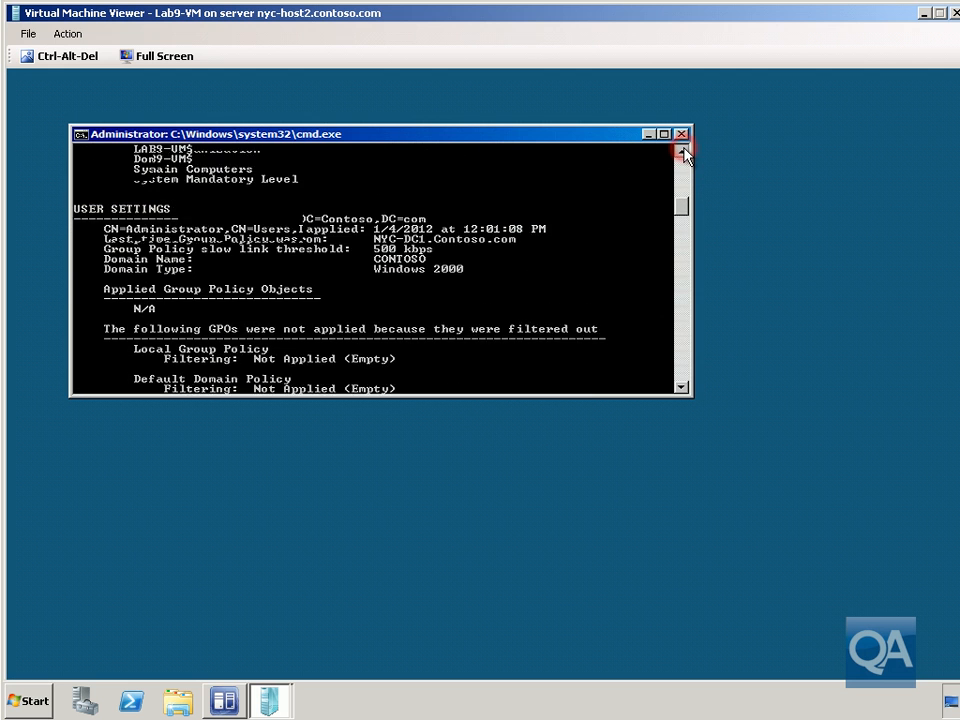
pyautogui.click(683, 151)
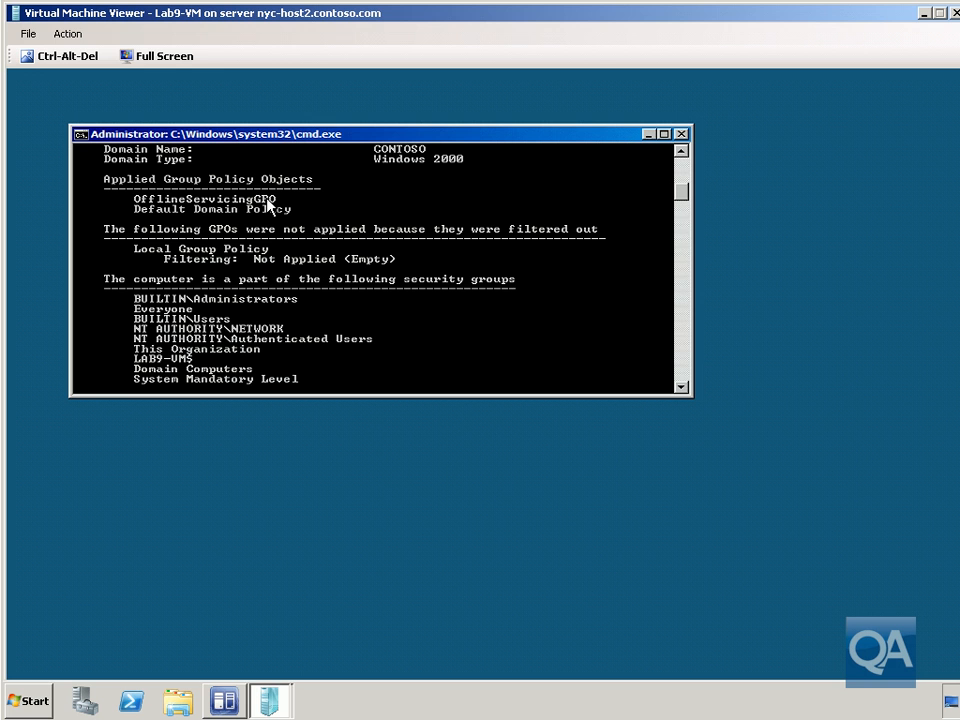
pyautogui.click(681, 389)
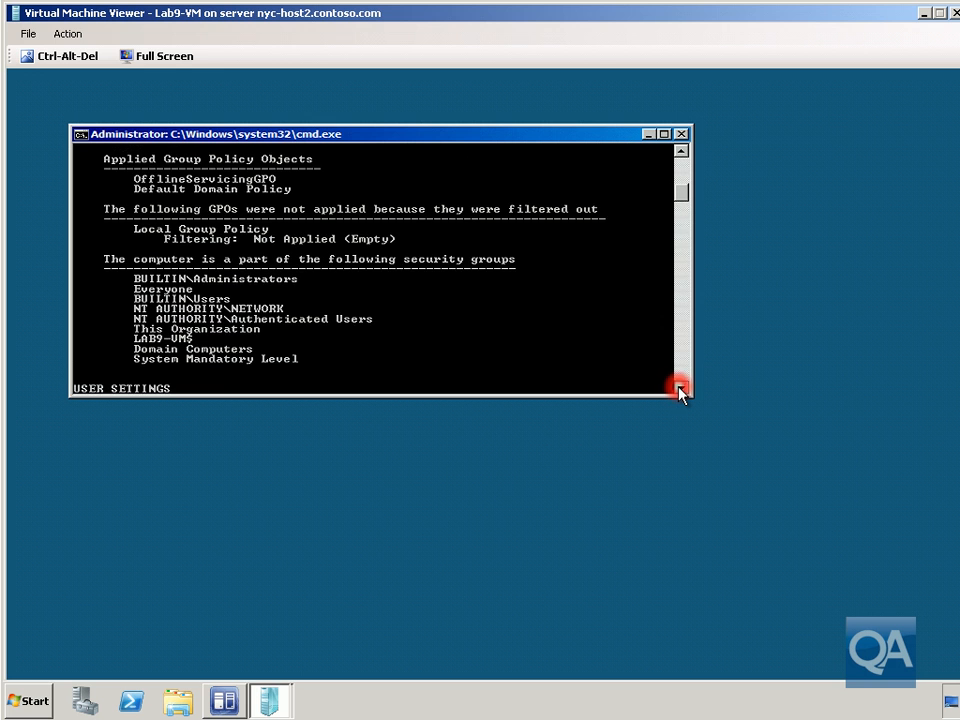
pyautogui.click(680, 388)
pyautogui.click(680, 388)
pyautogui.click(680, 388)
pyautogui.click(680, 388)
pyautogui.click(680, 388)
pyautogui.click(680, 388)
pyautogui.click(680, 388)
pyautogui.click(680, 388)
pyautogui.click(680, 388)
pyautogui.click(680, 388)
pyautogui.click(680, 388)
pyautogui.click(680, 388)
pyautogui.click(680, 389)
pyautogui.click(680, 389)
pyautogui.click(680, 389)
pyautogui.click(680, 389)
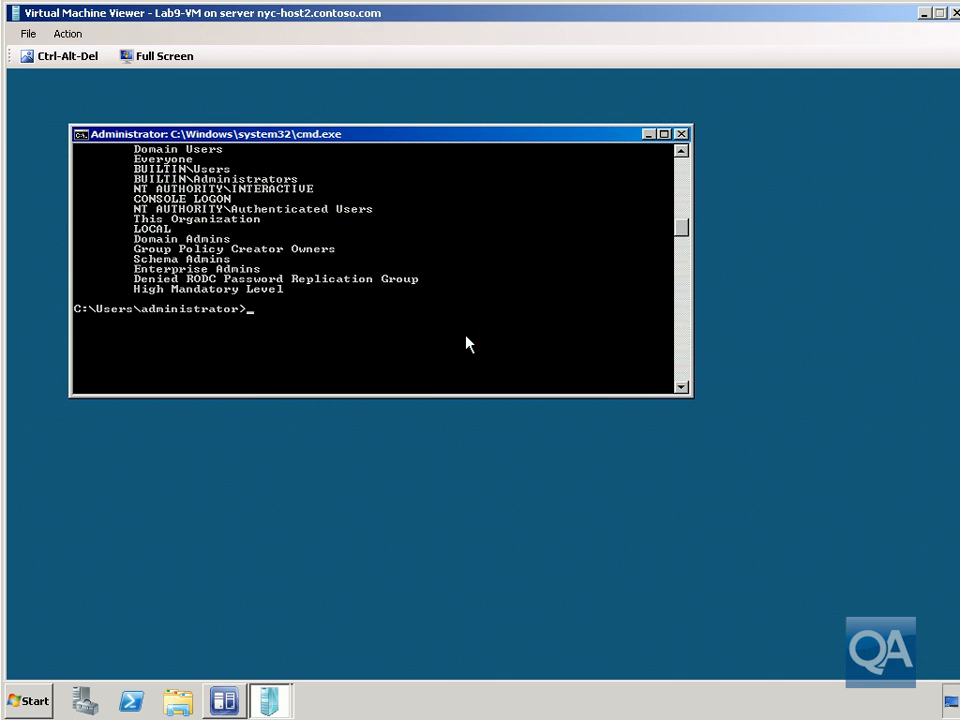
pyautogui.write('wuauclt /detectnow')
# Run the update detection, then shut Lab9-VM down immediately with shutdown /s /t 0.
pyautogui.press('Return')
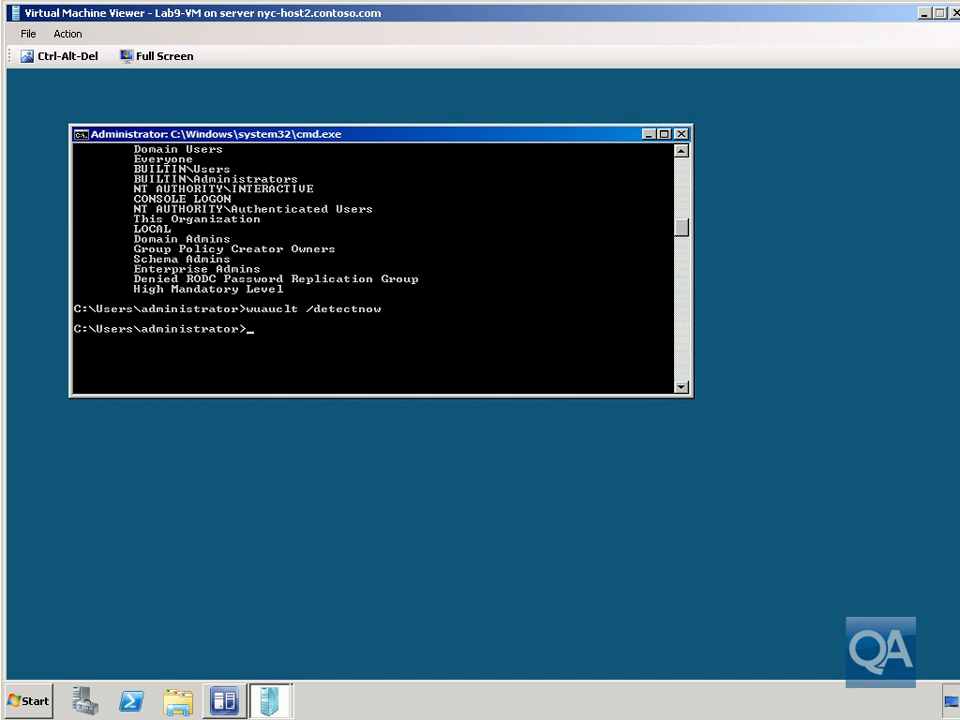
pyautogui.click(473, 363)
pyautogui.write('shutdown /s /t 0')
pyautogui.press('Return')
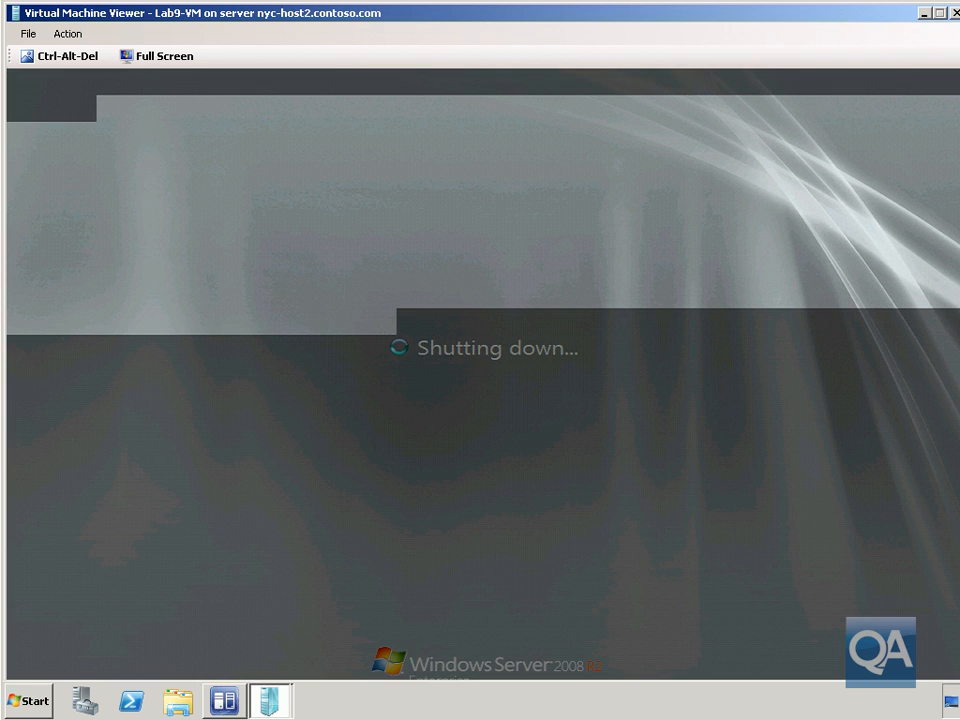
pyautogui.click(940, 13)
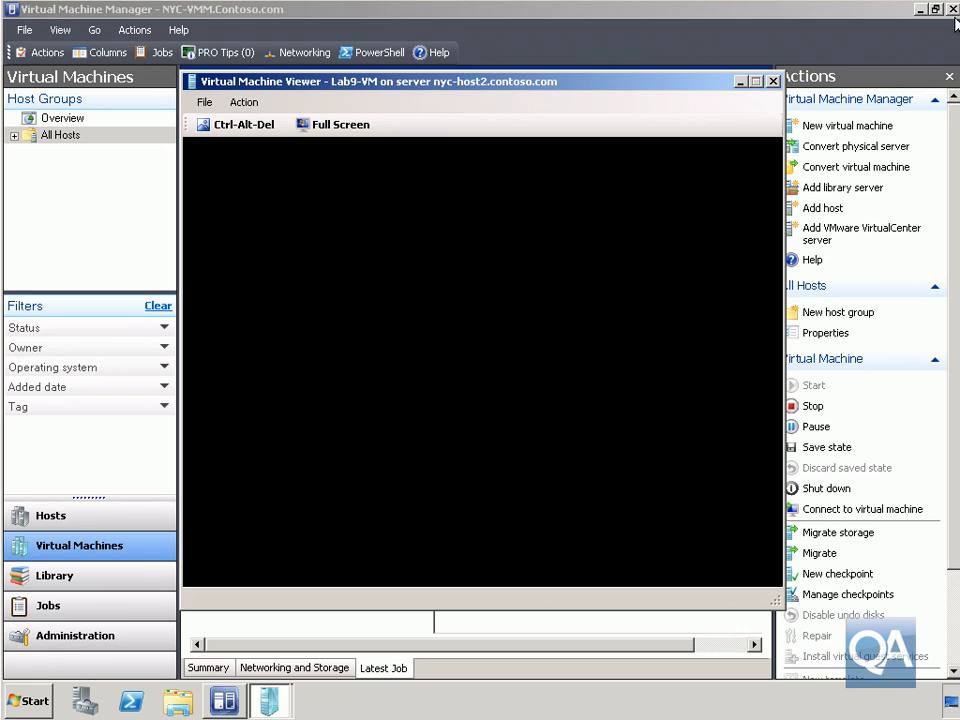
# Close the Lab9-VM viewer and bring up the actions for the stopped Lab9-VM under All Hosts.
pyautogui.click(773, 81)
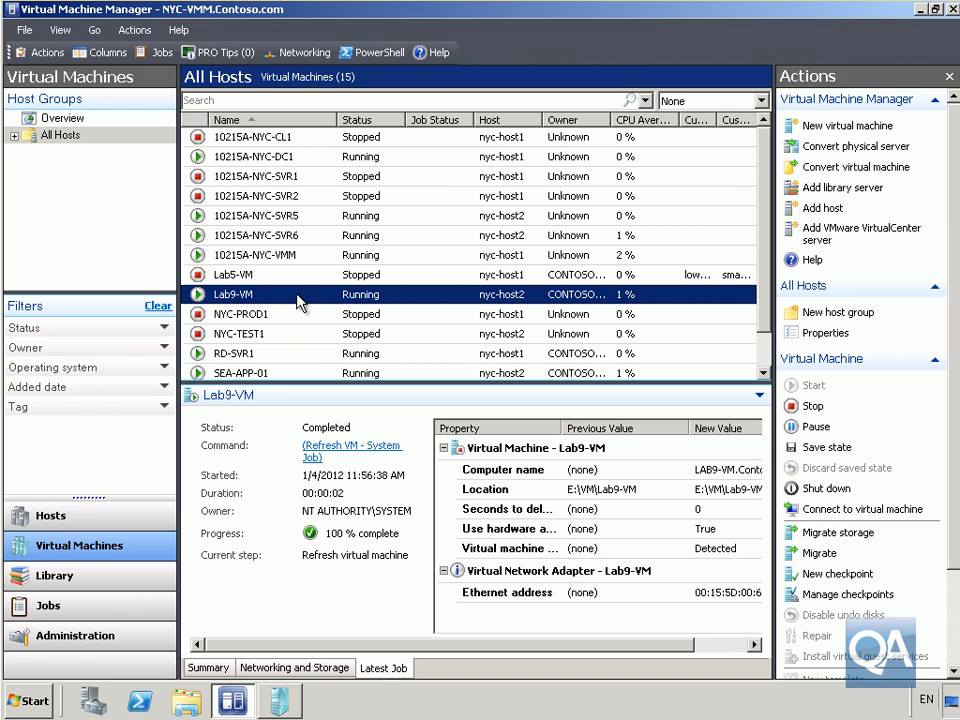
pyautogui.click(14, 135)
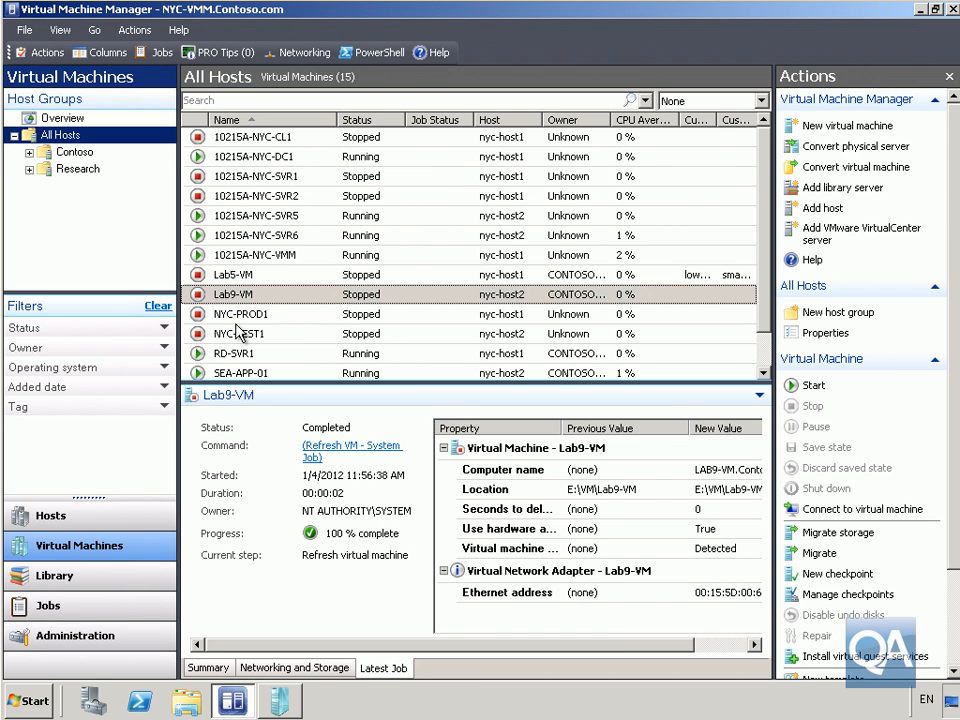
pyautogui.rightClick(252, 294)
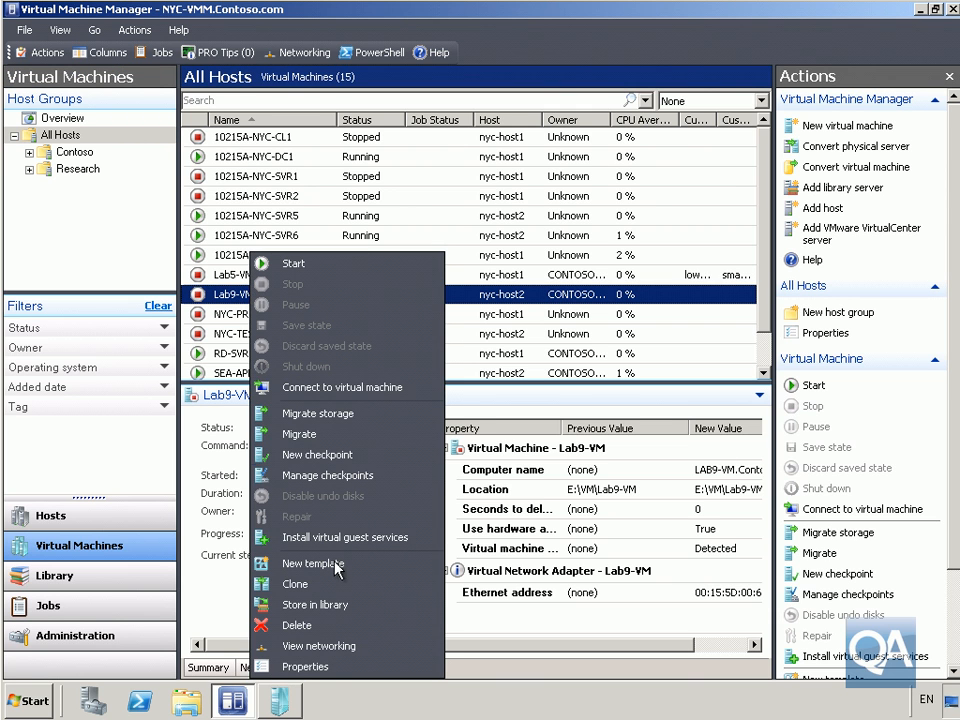
# Store Lab9-VM on library server NYC-VMM.Contoso.com in the MSSCVMMLibrary share, then dismiss the Jobs list.
pyautogui.click(335, 605)
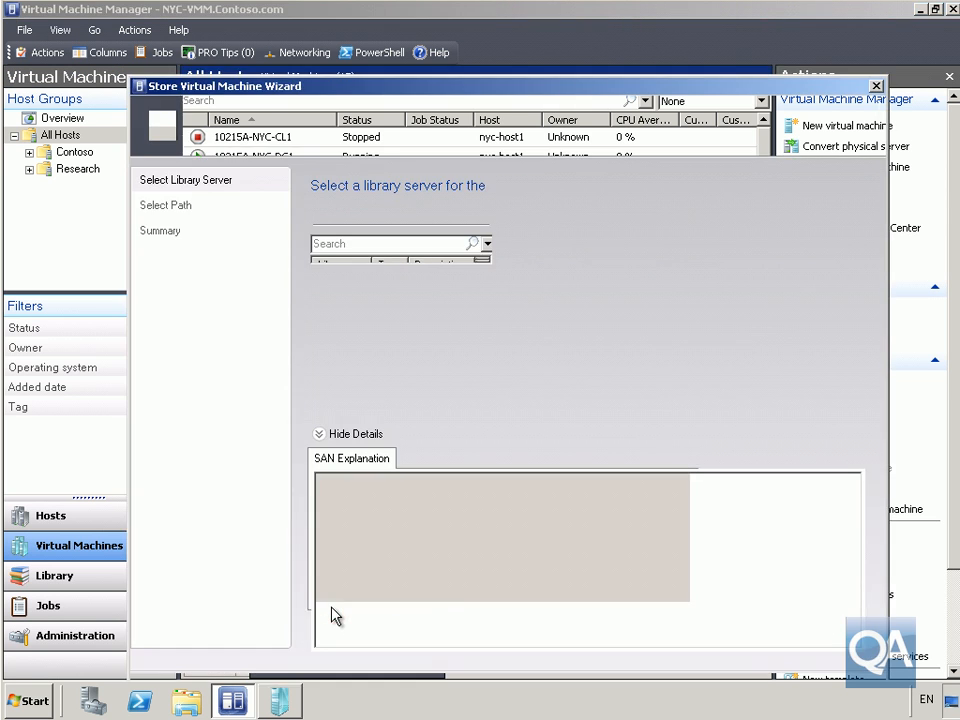
pyautogui.click(354, 291)
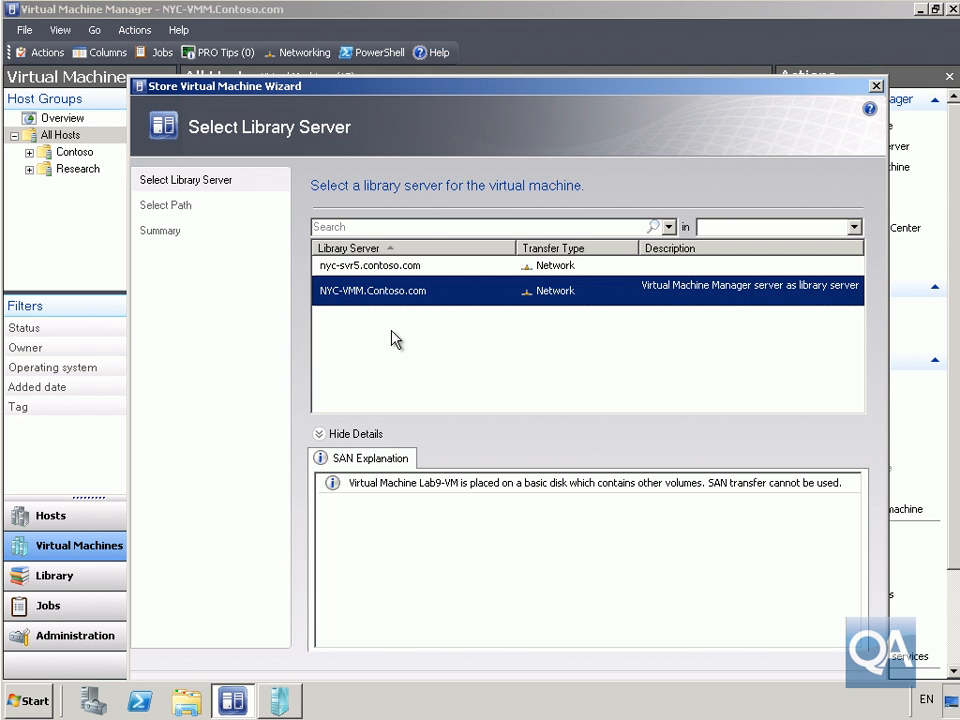
pyautogui.moveTo(591, 86); pyautogui.dragTo(590, 47)
pyautogui.click(761, 657)
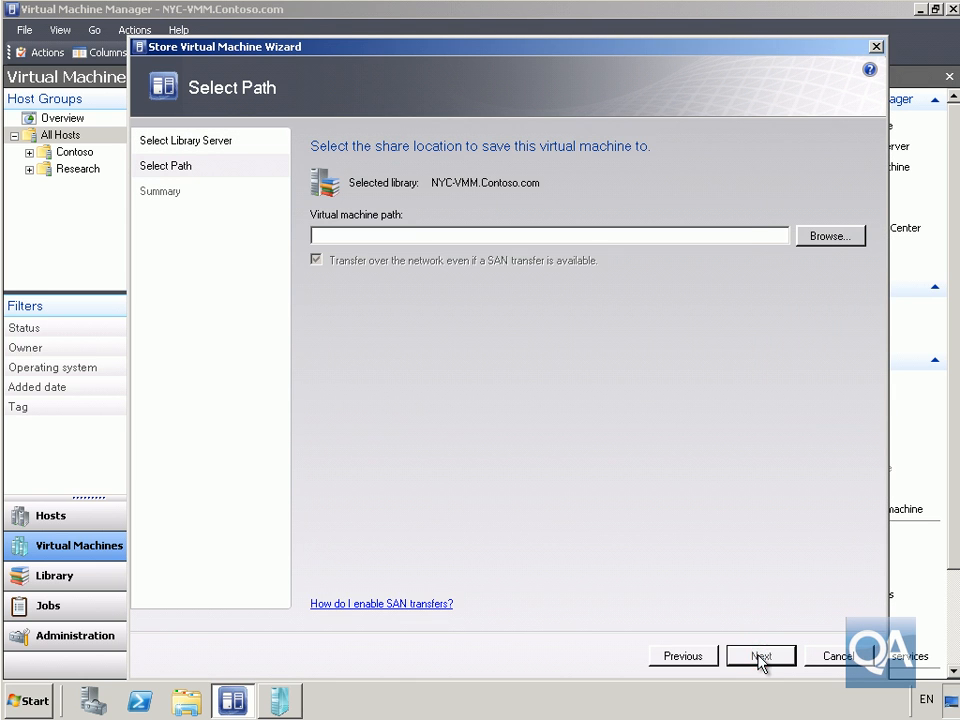
pyautogui.click(829, 237)
pyautogui.click(396, 234)
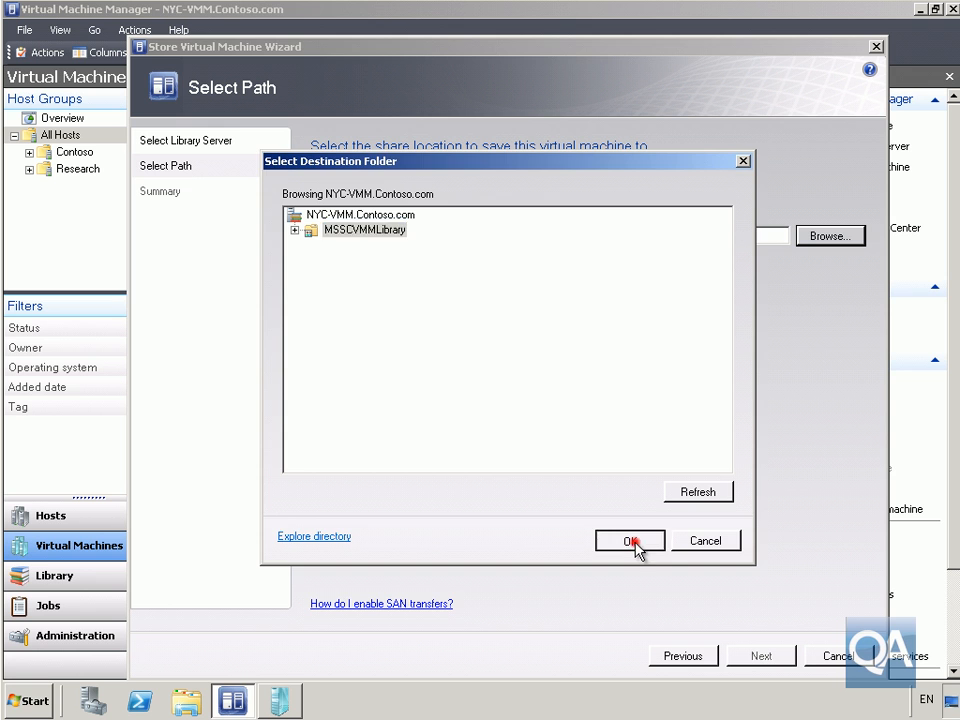
pyautogui.click(632, 541)
pyautogui.click(749, 659)
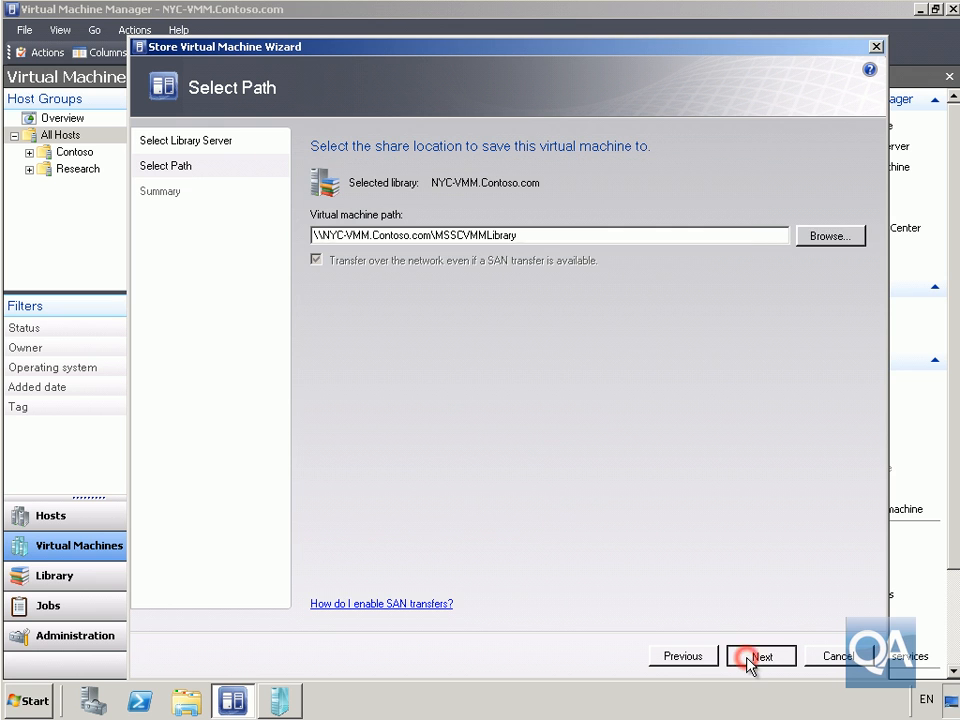
pyautogui.click(752, 658)
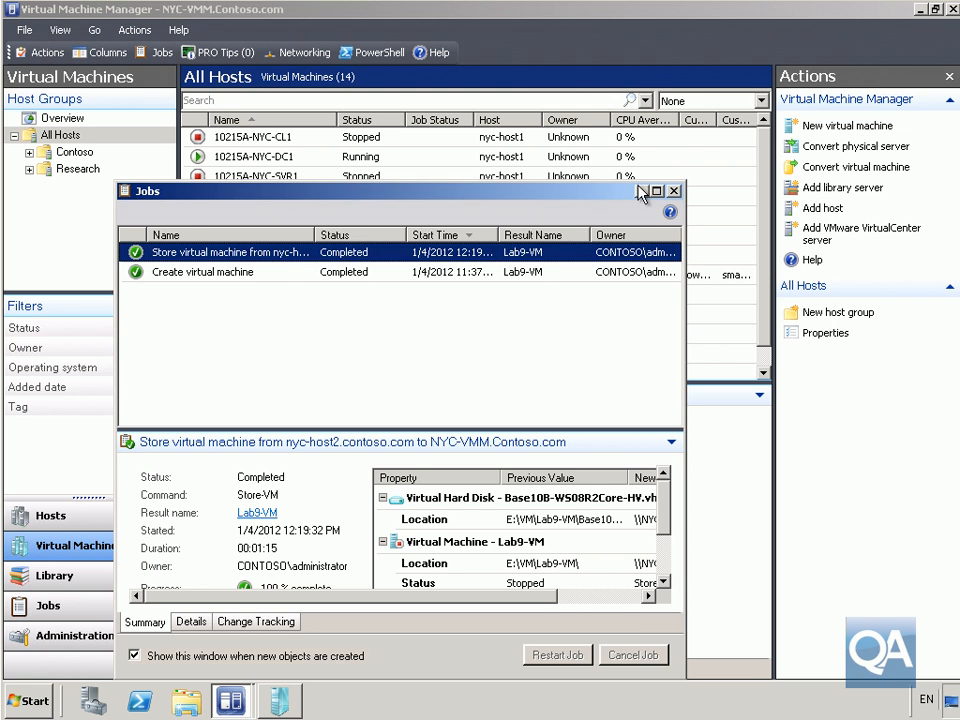
pyautogui.click(675, 191)
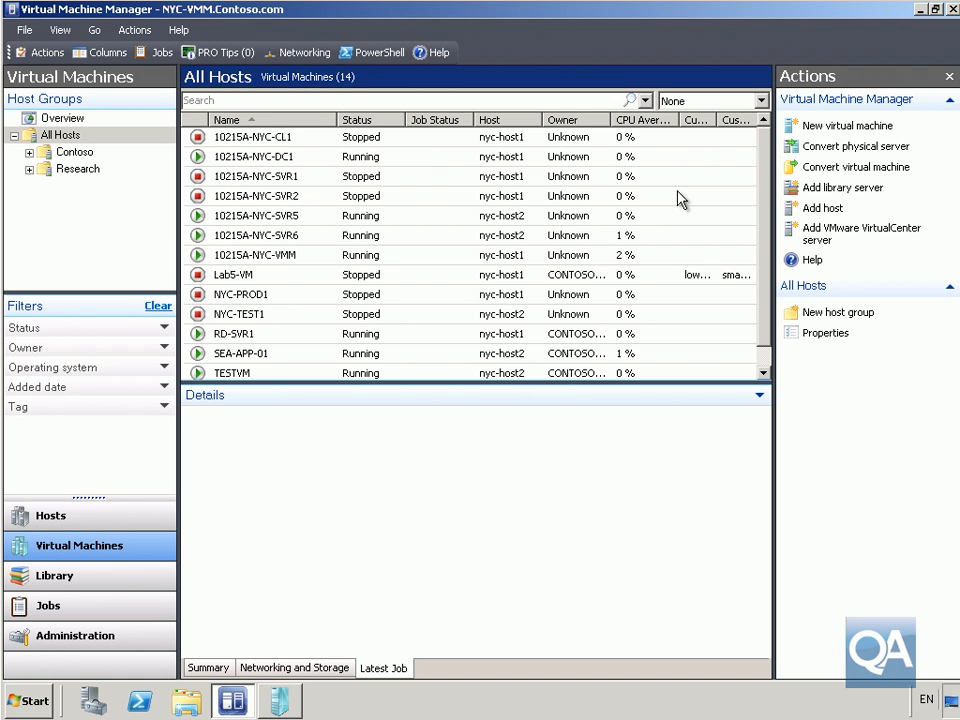
# Connect to the 10215A-NYC-SVR6 console, agreeing to disconnect the other connected user.
pyautogui.rightClick(305, 238)
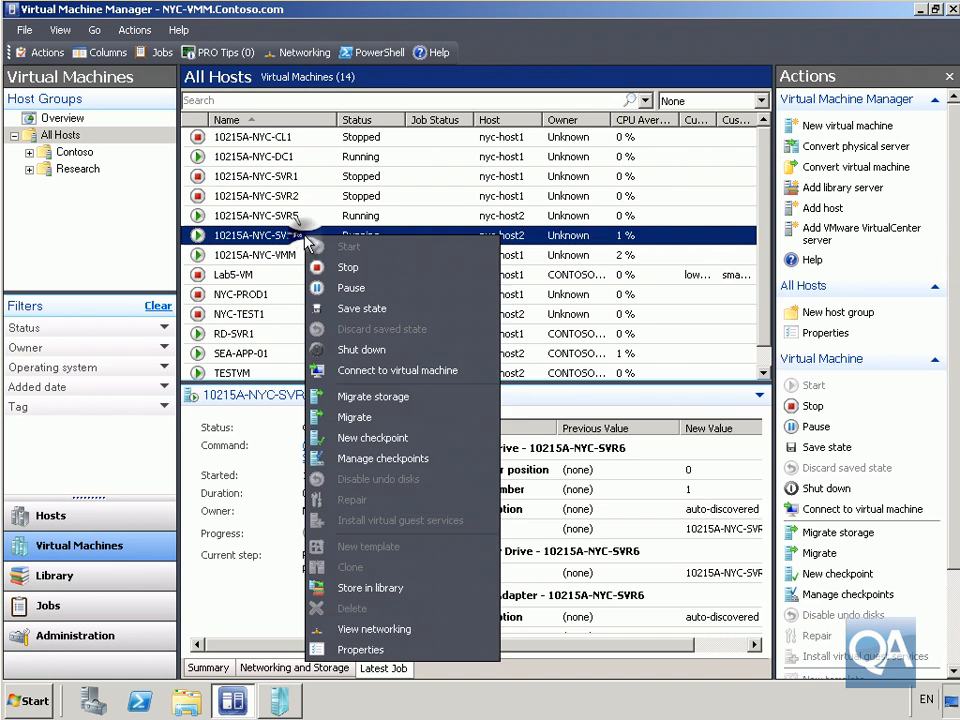
pyautogui.click(369, 370)
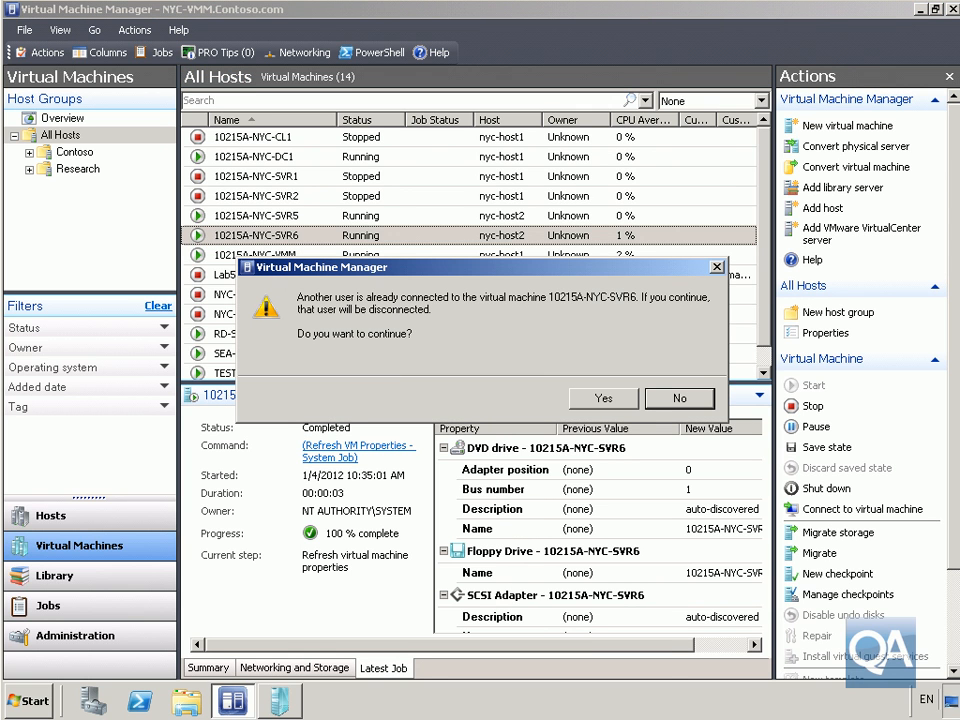
pyautogui.click(605, 399)
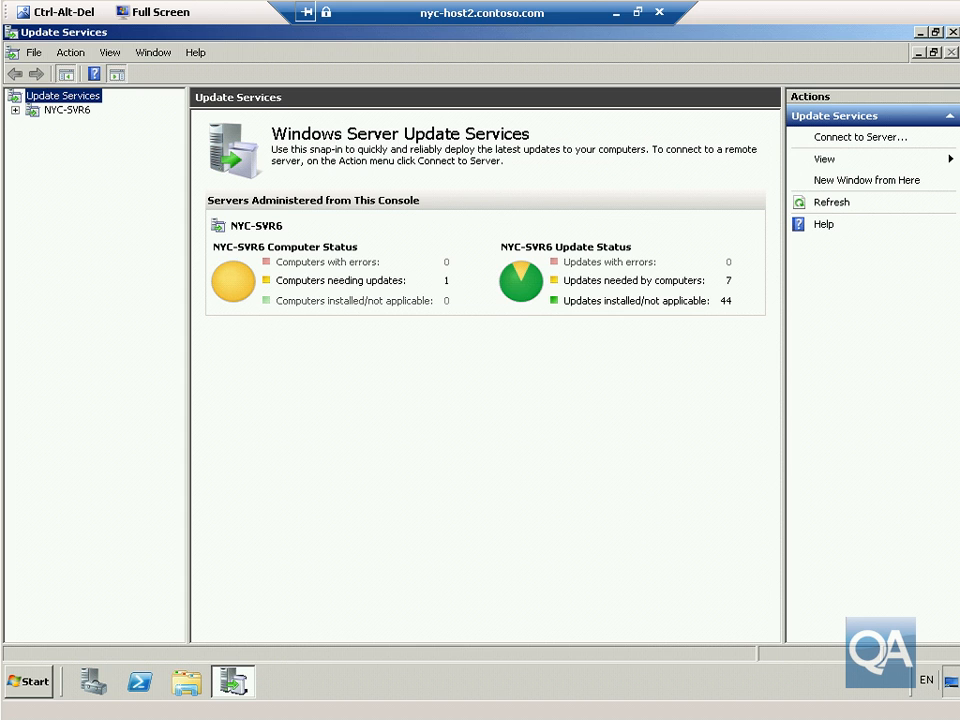
# Add a ContosoGroup computer group under NYC-SVR6's All Computers and list the Unassigned Computers.
pyautogui.click(15, 110)
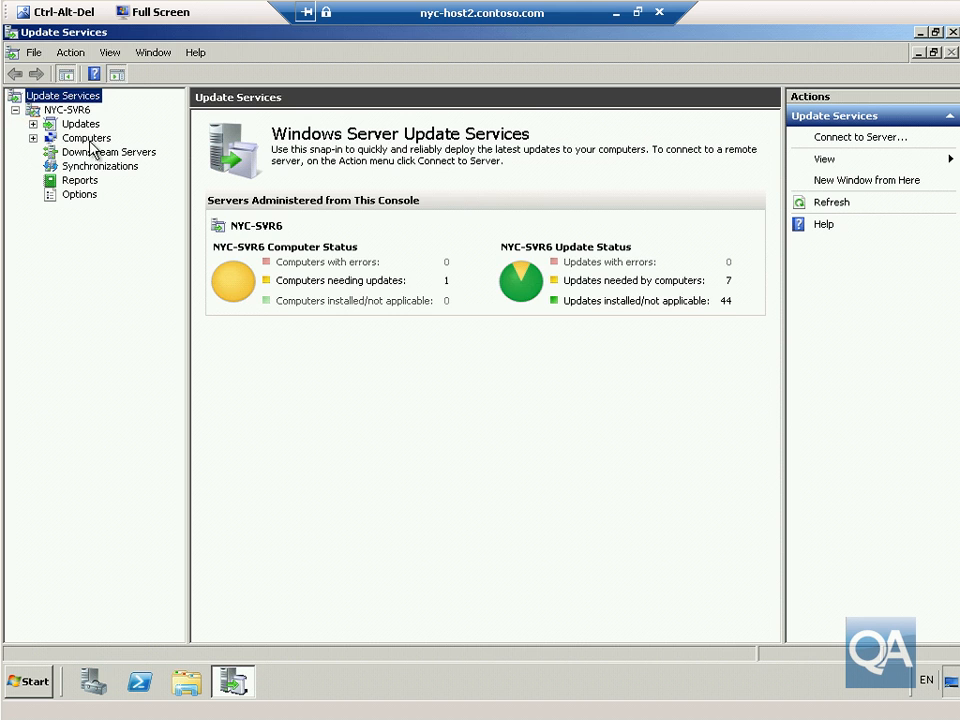
pyautogui.click(86, 138)
pyautogui.click(33, 138)
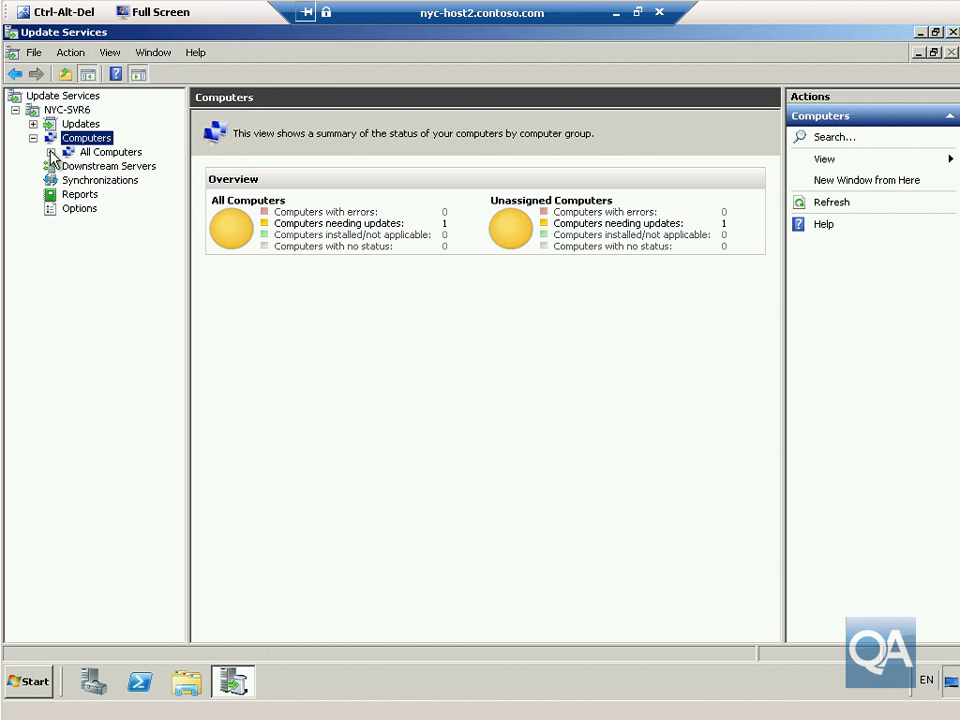
pyautogui.click(51, 152)
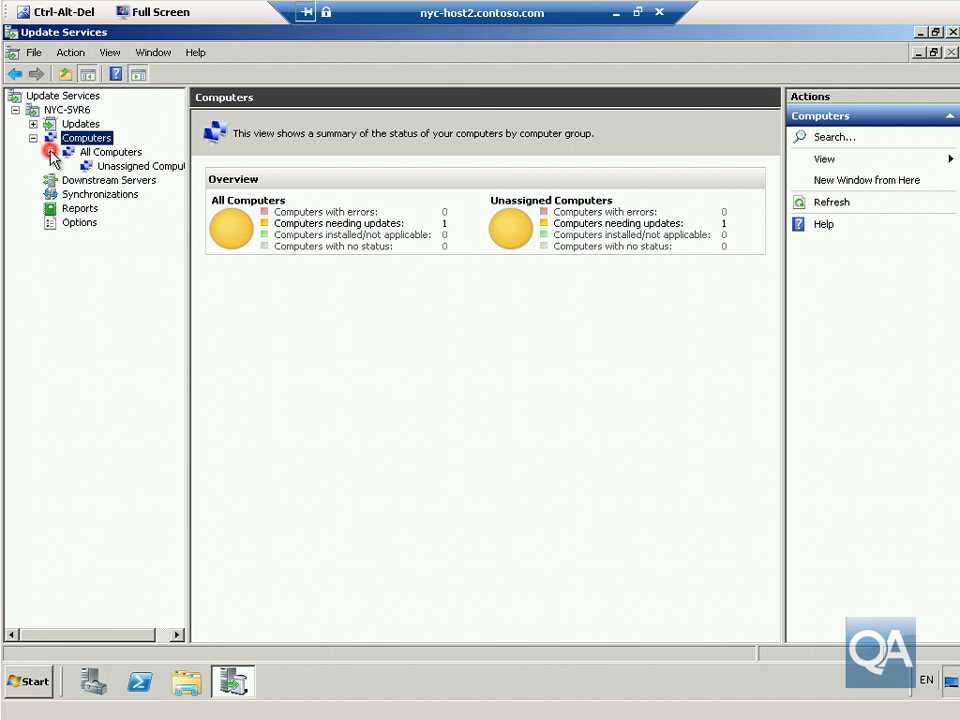
pyautogui.rightClick(113, 152)
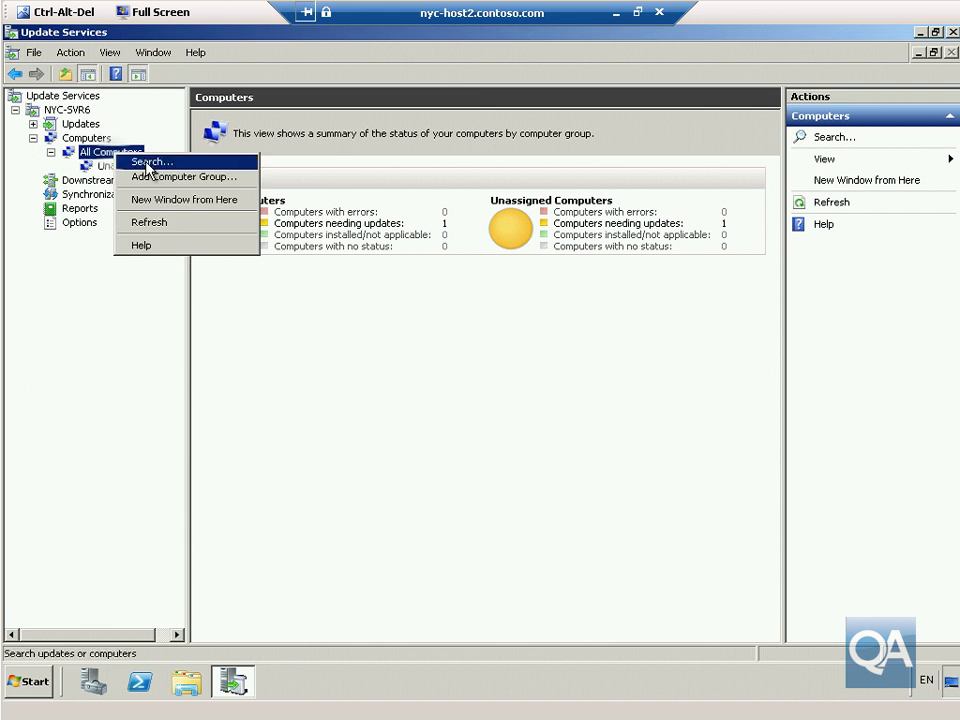
pyautogui.click(150, 177)
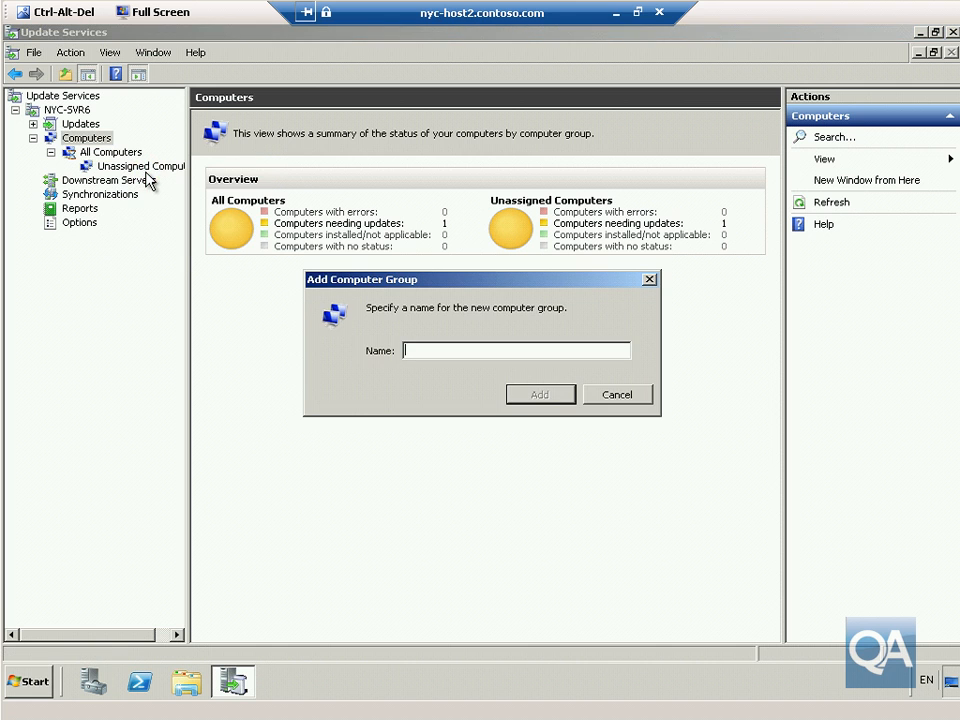
pyautogui.write('ContosoGroup')
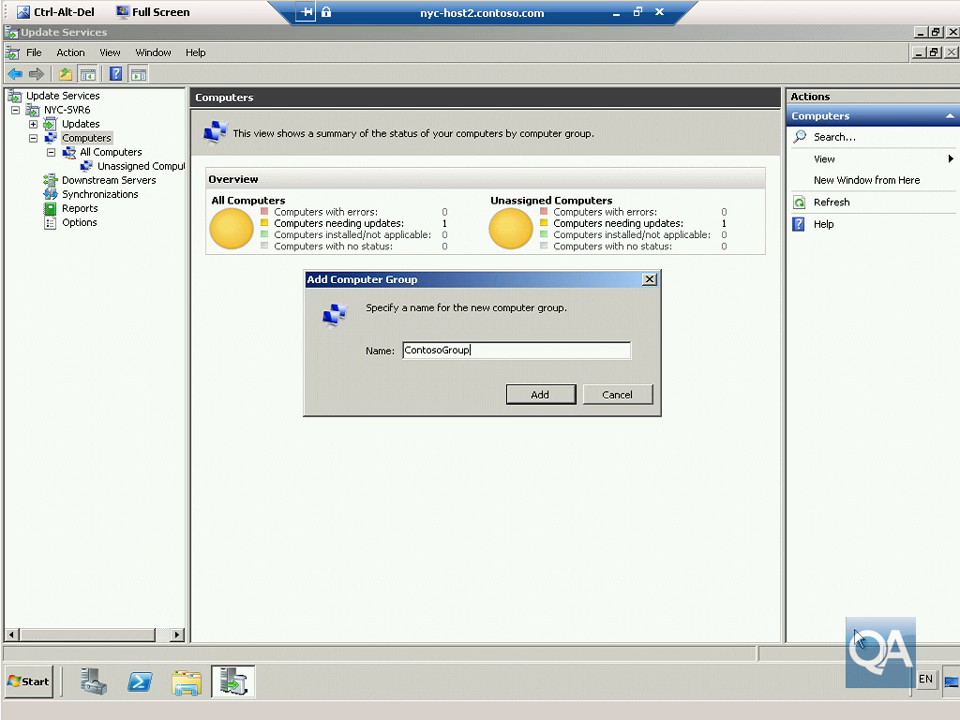
pyautogui.click(562, 404)
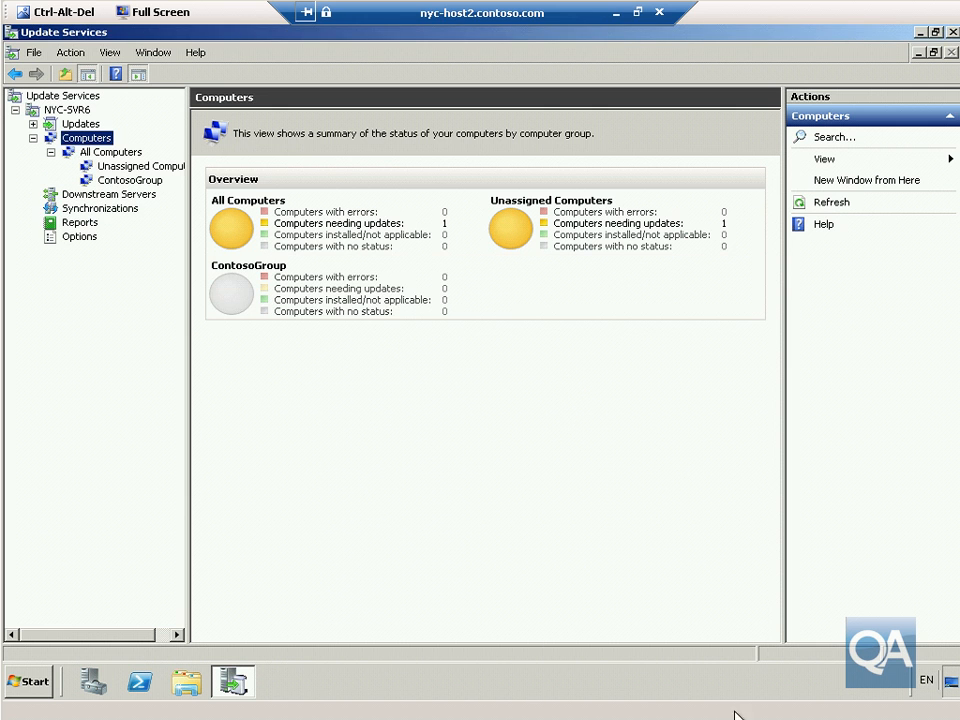
pyautogui.click(172, 166)
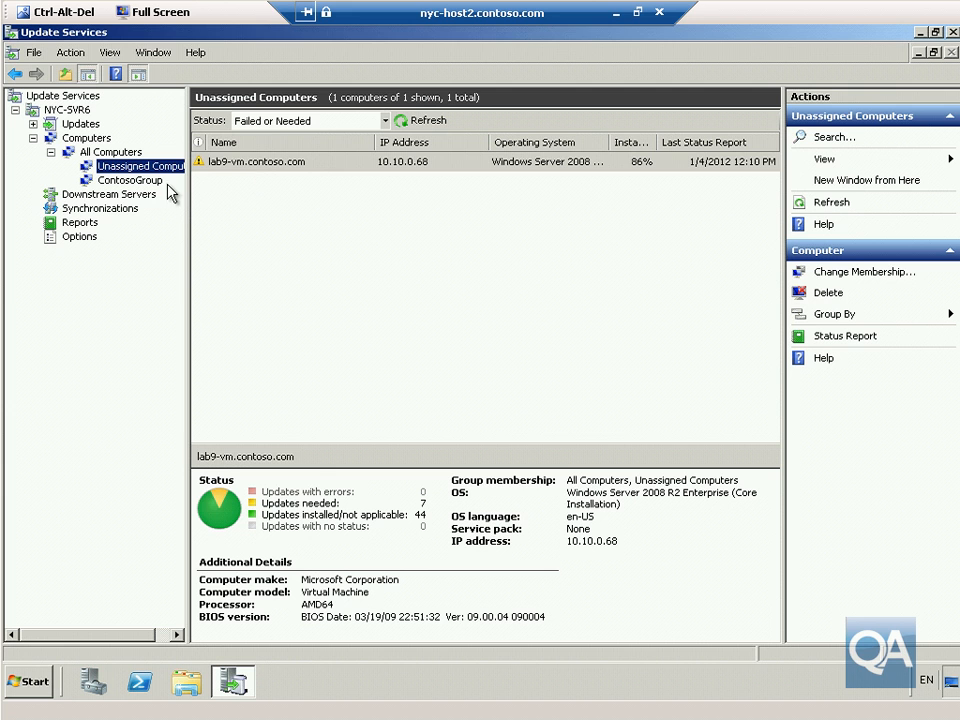
# Move lab9-vm.contoso.com into ContosoGroup through Change Membership.
pyautogui.click(400, 161)
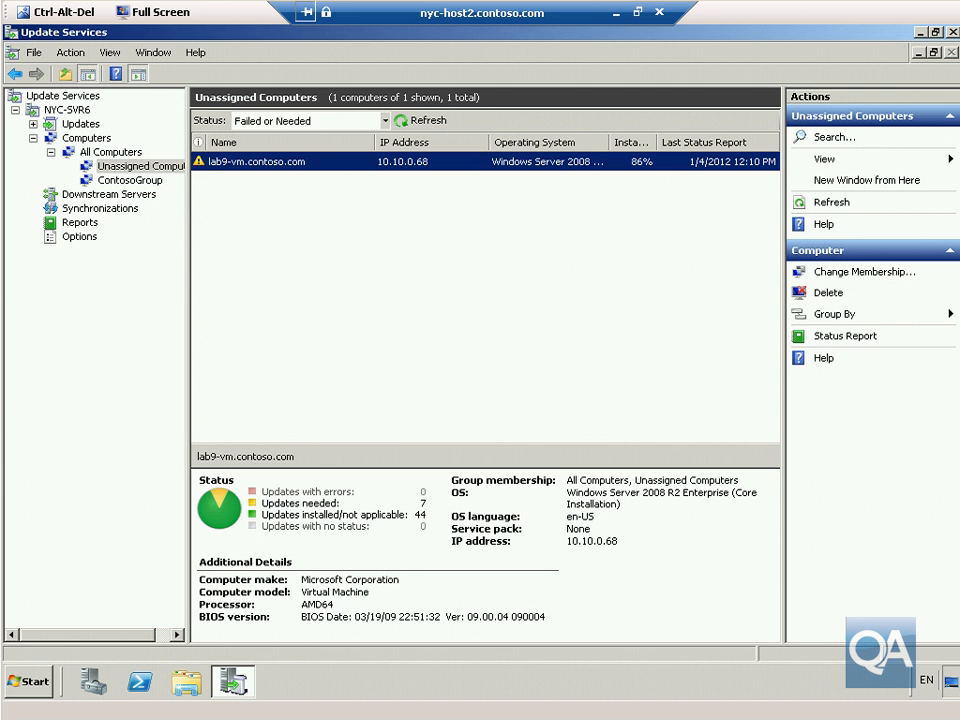
pyautogui.rightClick(372, 163)
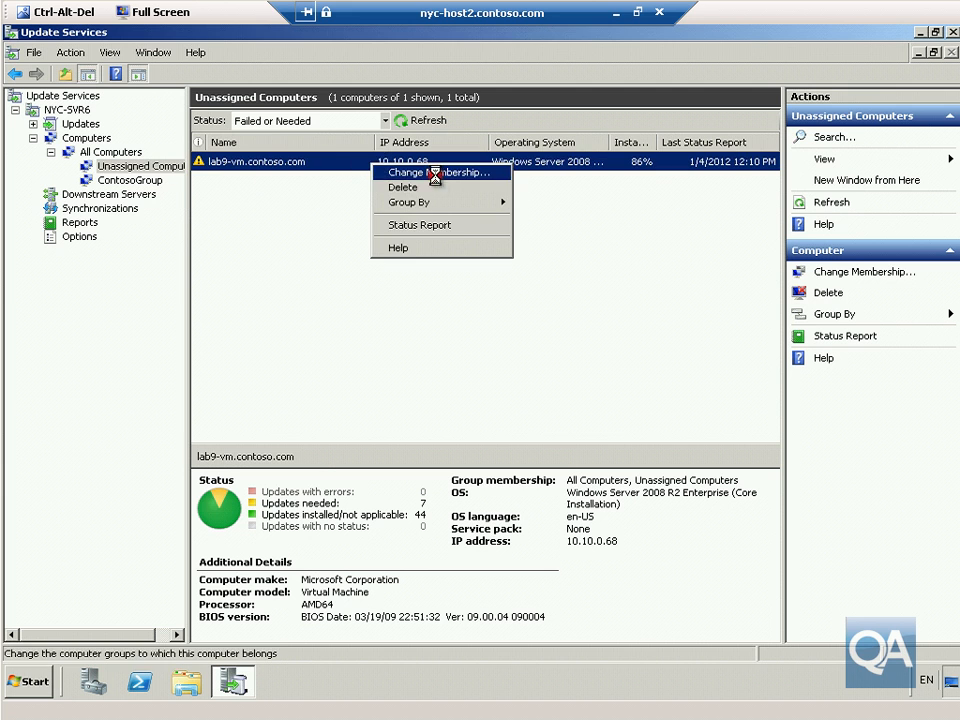
pyautogui.click(437, 172)
pyautogui.click(362, 266)
pyautogui.click(521, 477)
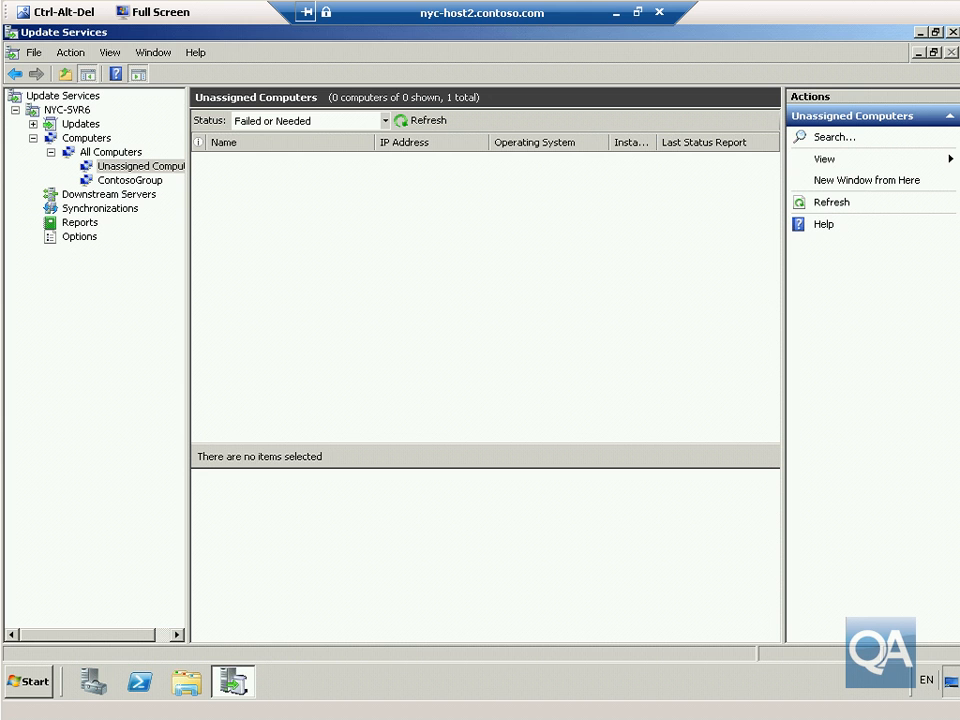
pyautogui.click(33, 124)
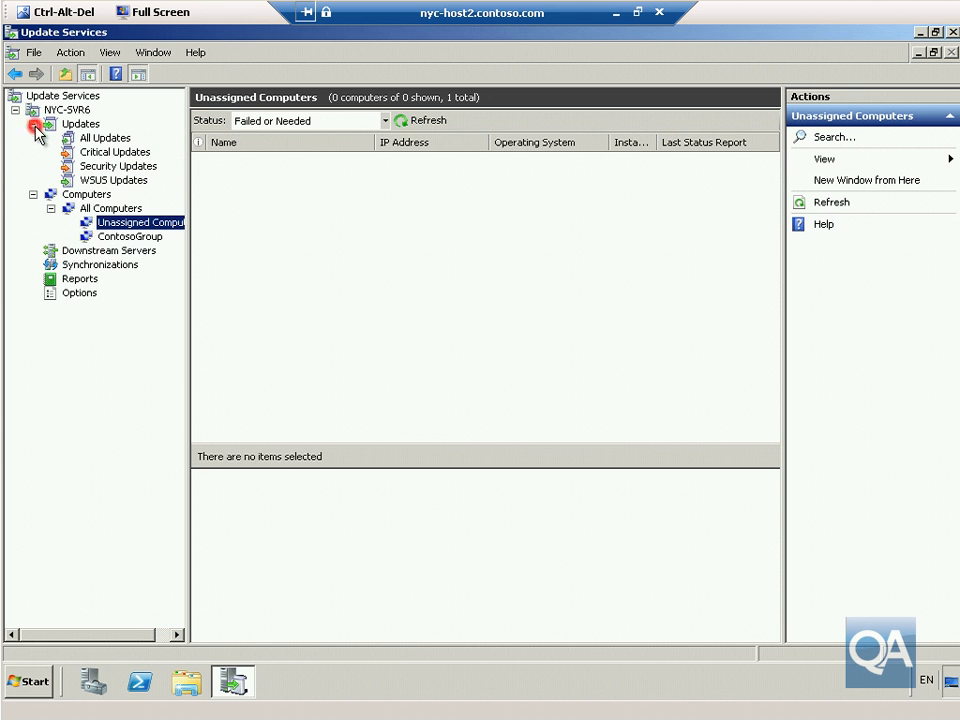
# Show All Updates with Status set to Any, then start approving the selected KB978251 and KB975467 updates.
pyautogui.click(97, 141)
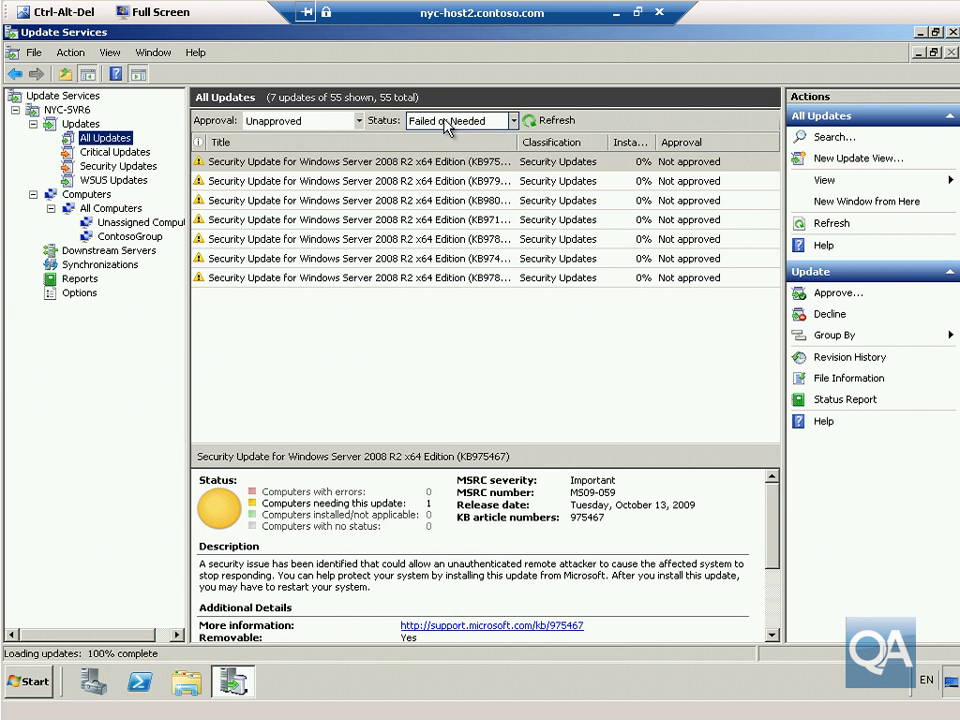
pyautogui.click(513, 120)
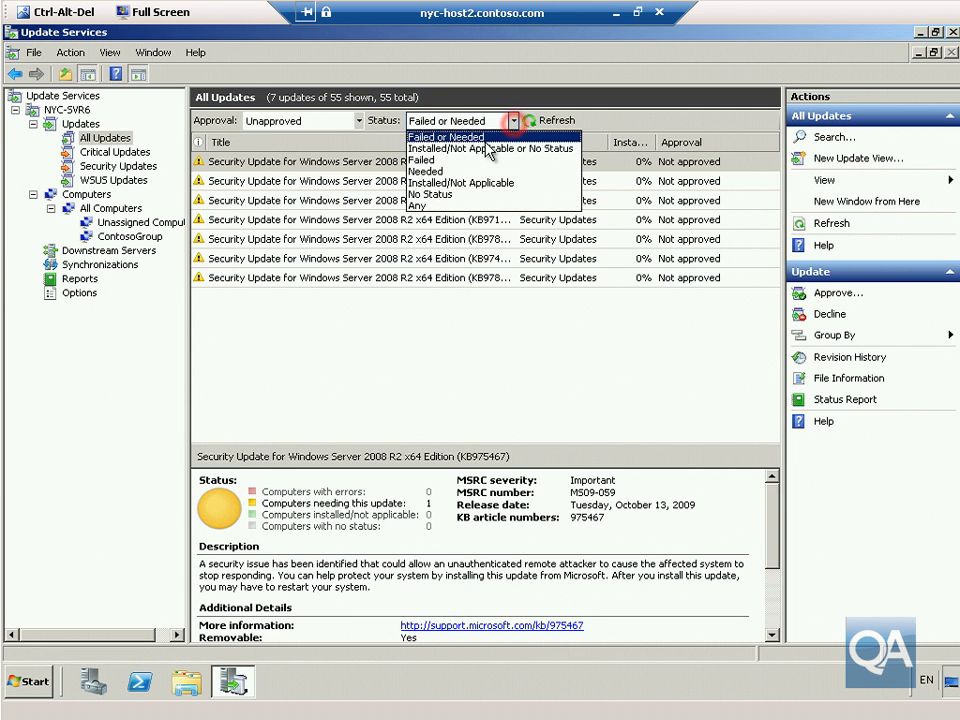
pyautogui.click(438, 205)
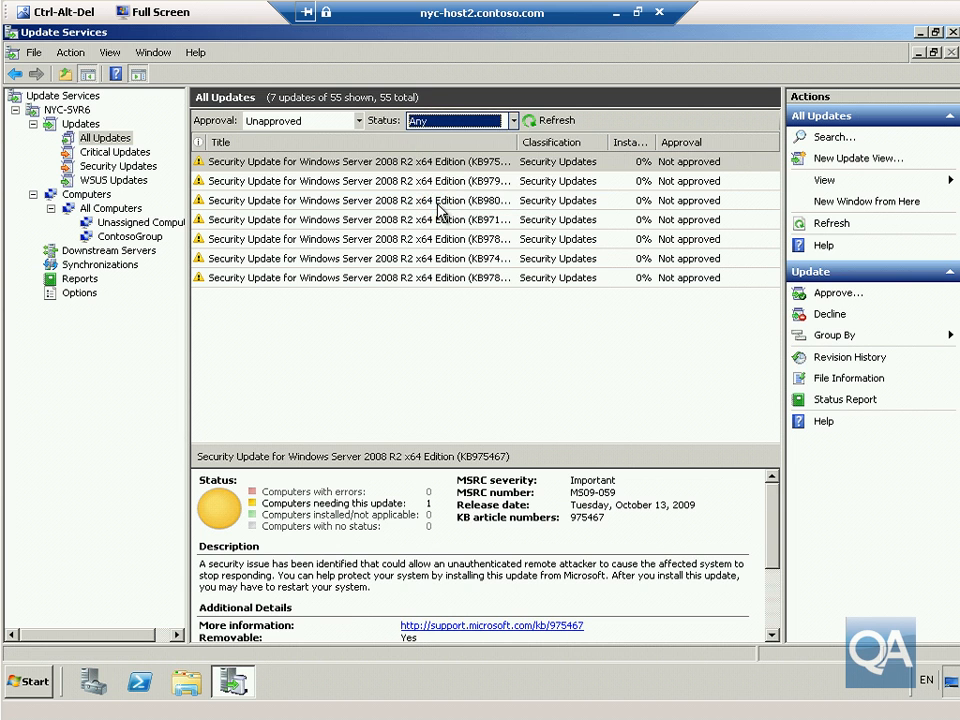
pyautogui.click(545, 120)
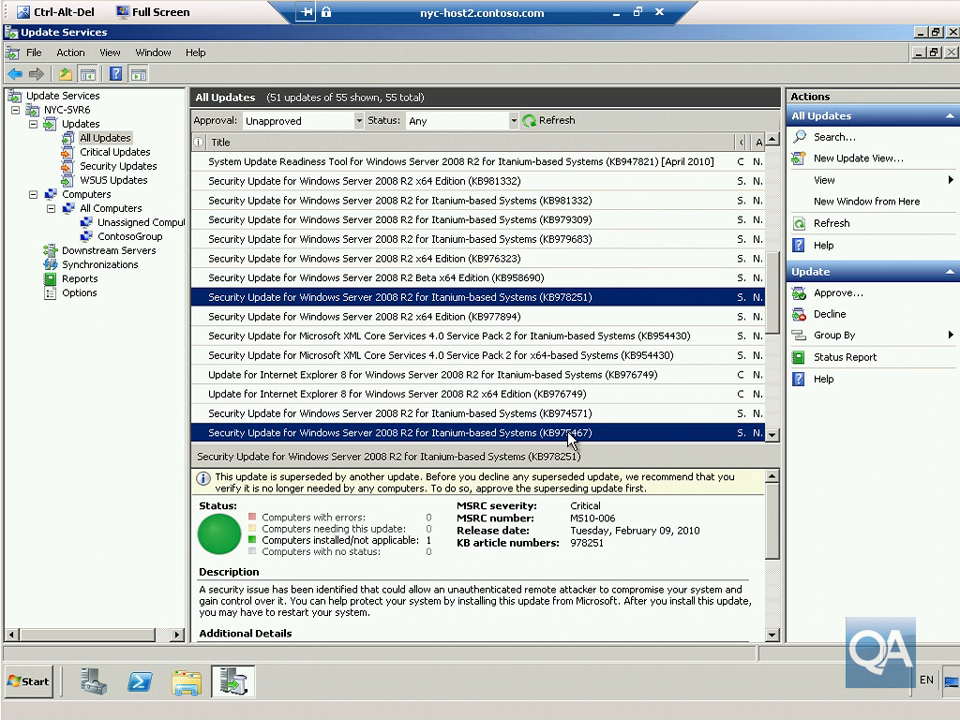
pyautogui.rightClick(570, 432)
pyautogui.click(590, 440)
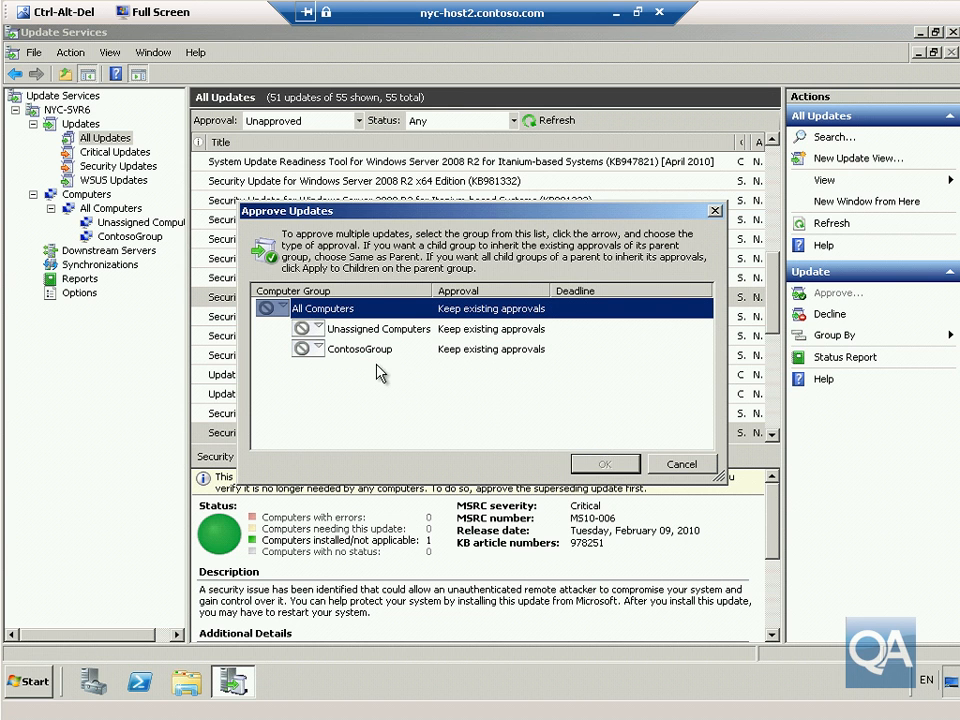
# Approve the updates for install on ContosoGroup, then close the Update Services console.
pyautogui.click(308, 348)
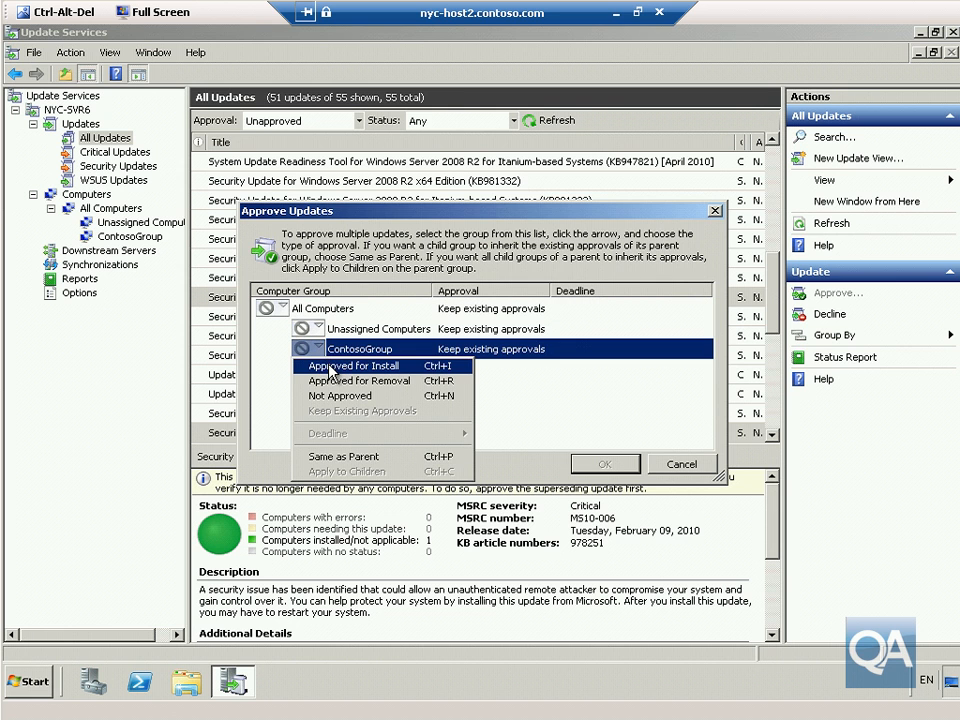
pyautogui.click(330, 367)
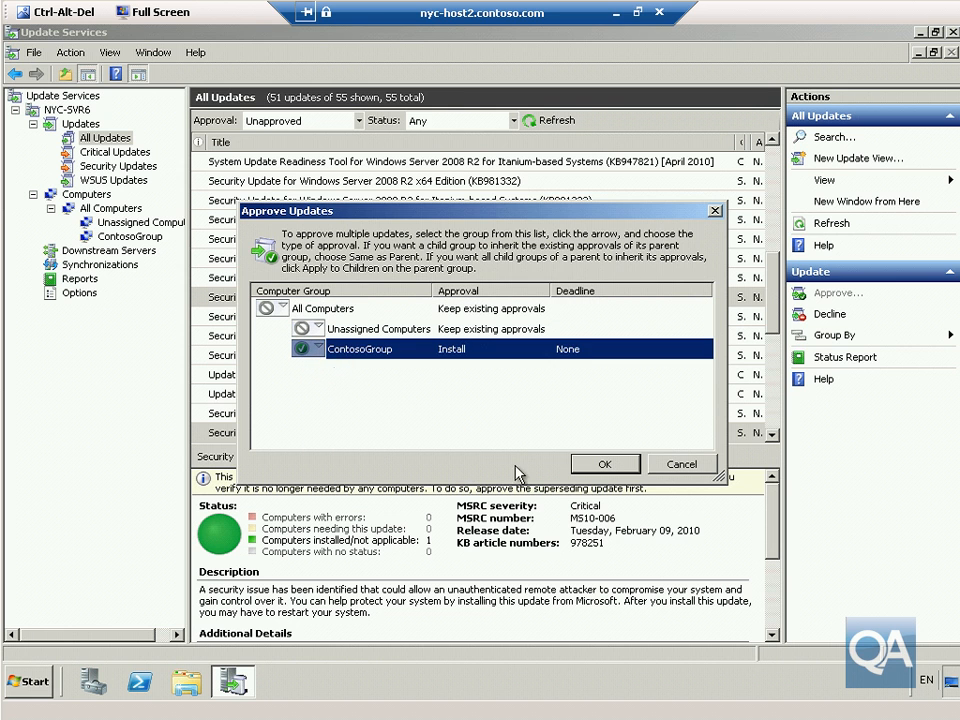
pyautogui.click(580, 464)
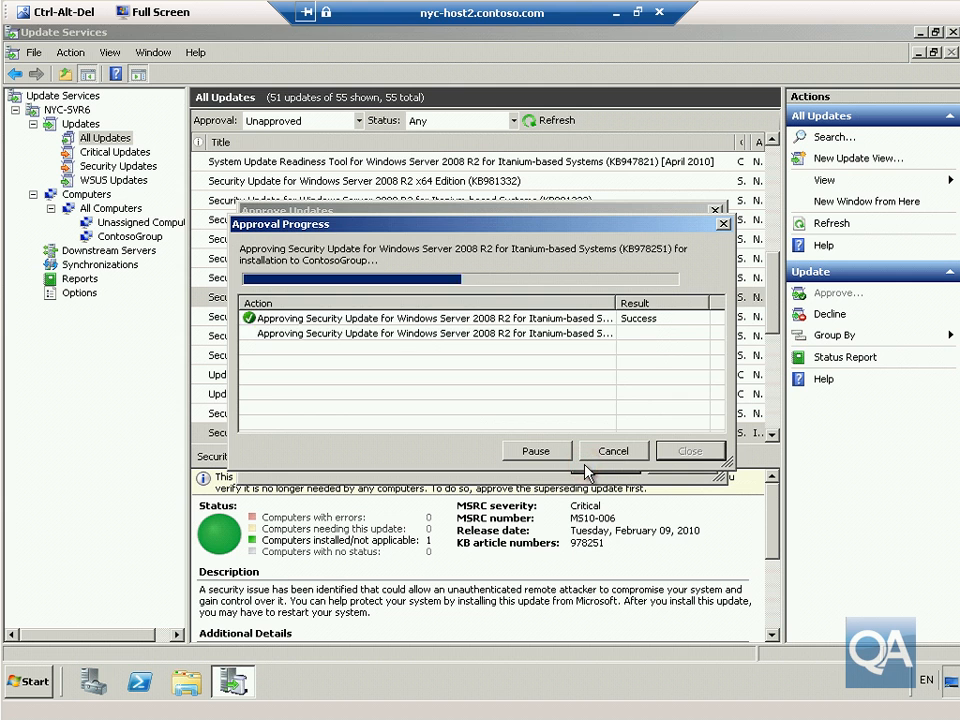
pyautogui.click(690, 451)
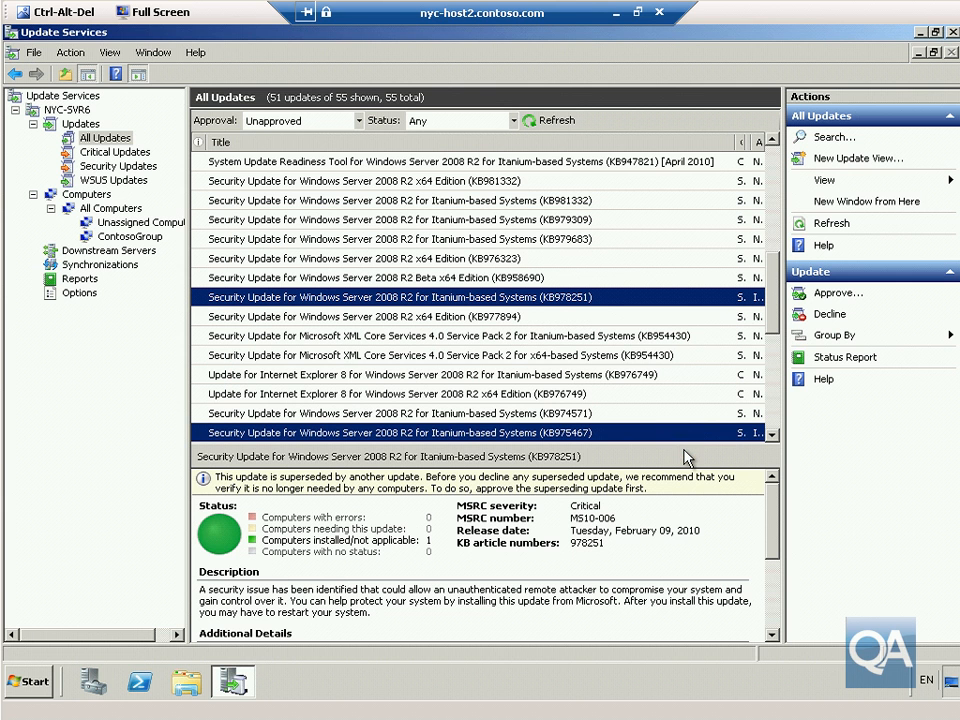
pyautogui.click(951, 31)
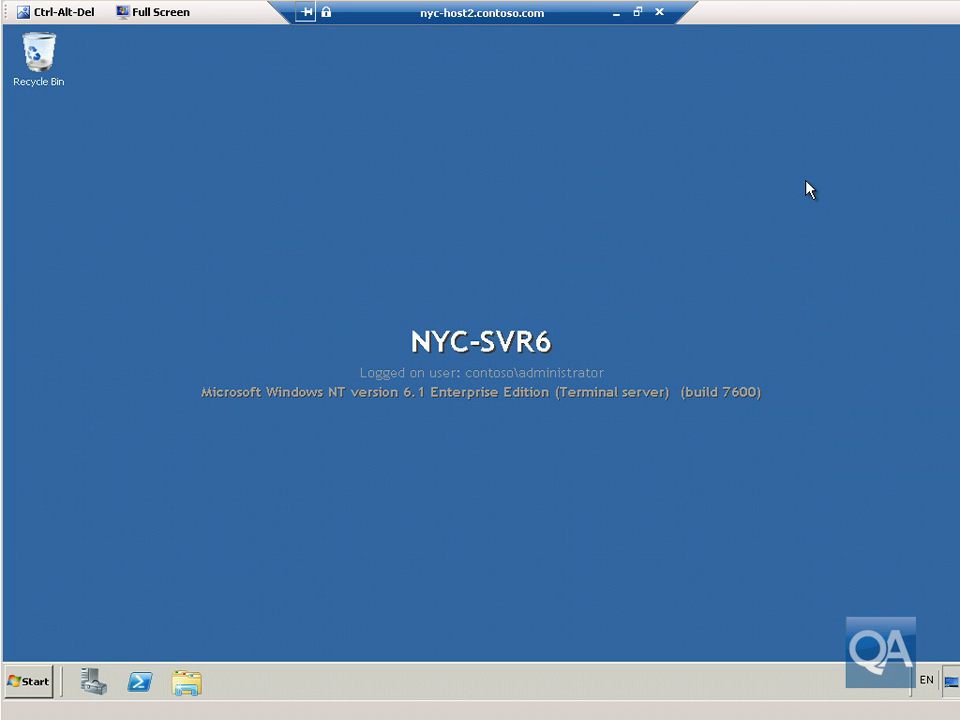